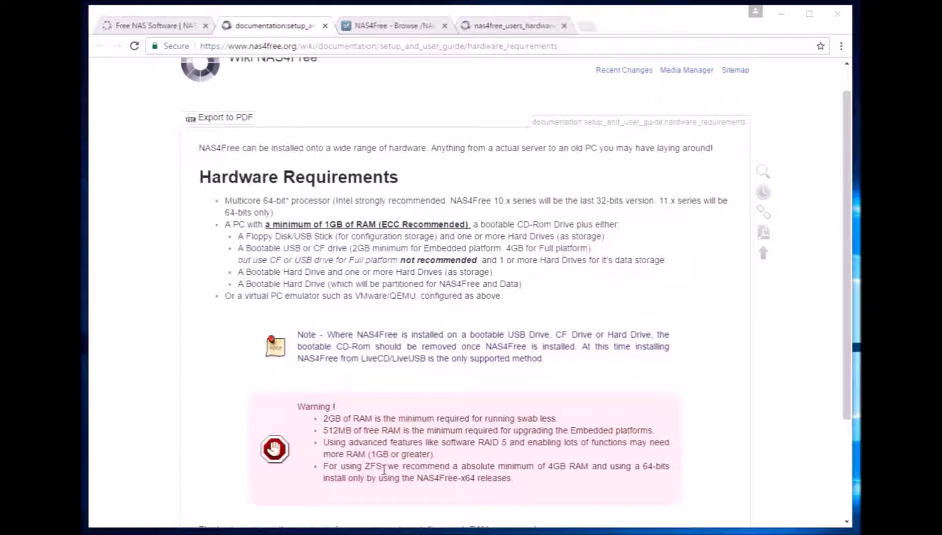
Switch to the SourceForge tab listing the NAS4Free 11.0.0.4.4249 download files
click(407, 28)
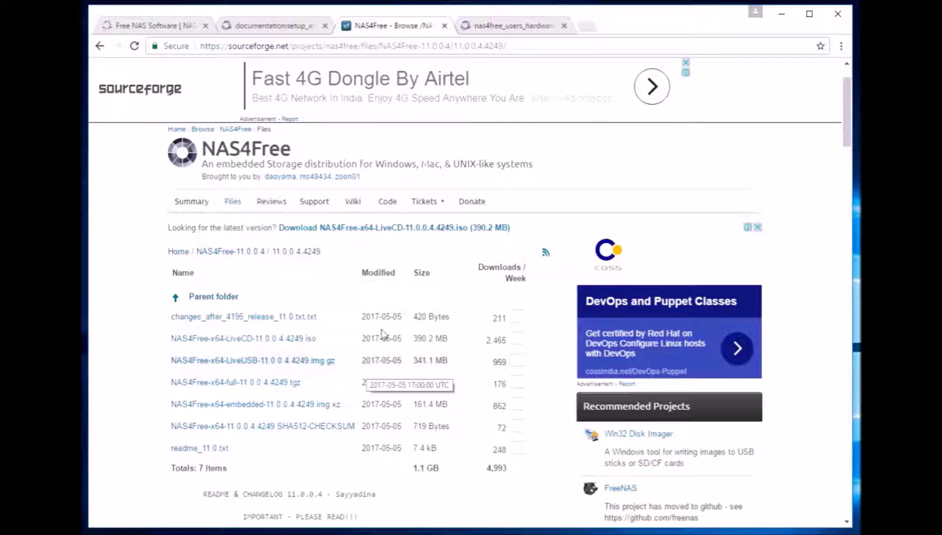
Minimize Chrome to reveal Win32 Disk Imager with the LiveUSB image loaded
click(786, 13)
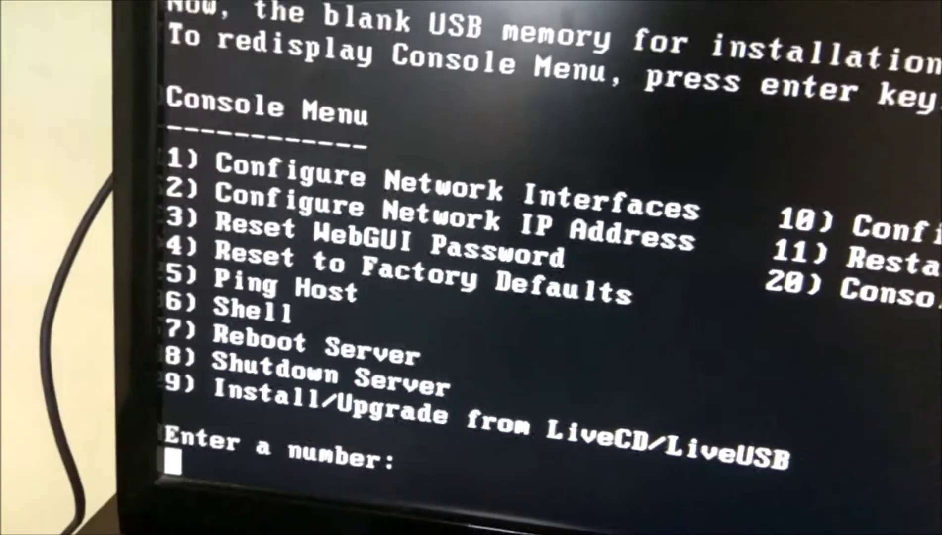
Enter 9 at the console menu to choose Install/Upgrade from LiveCD/LiveUSB
text(92.168.1.250/login.php)
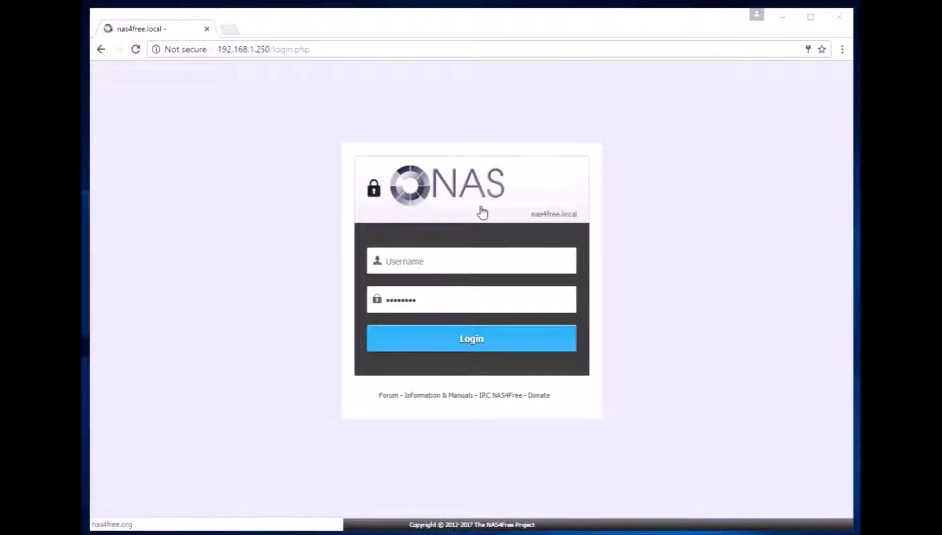
Log in as the administrator using the browser's saved username and password
click(506, 262)
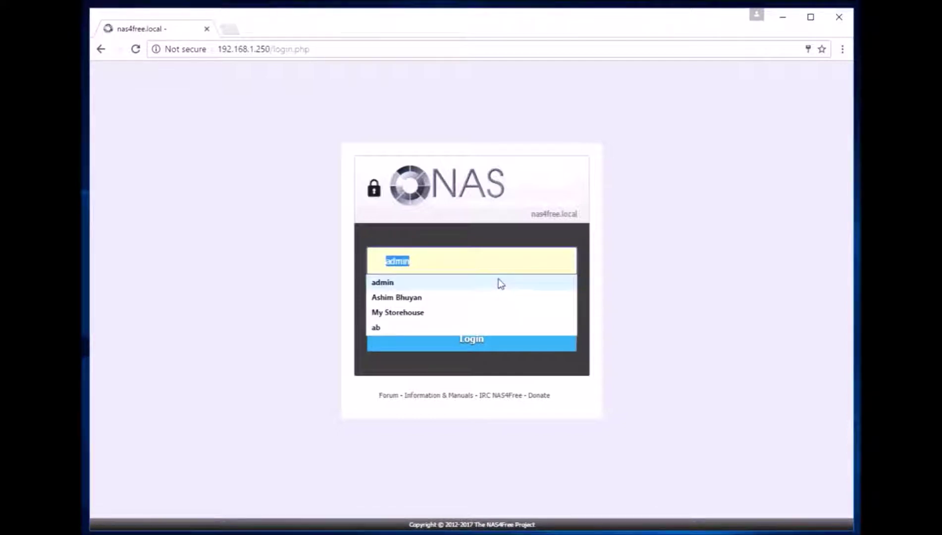
click(499, 282)
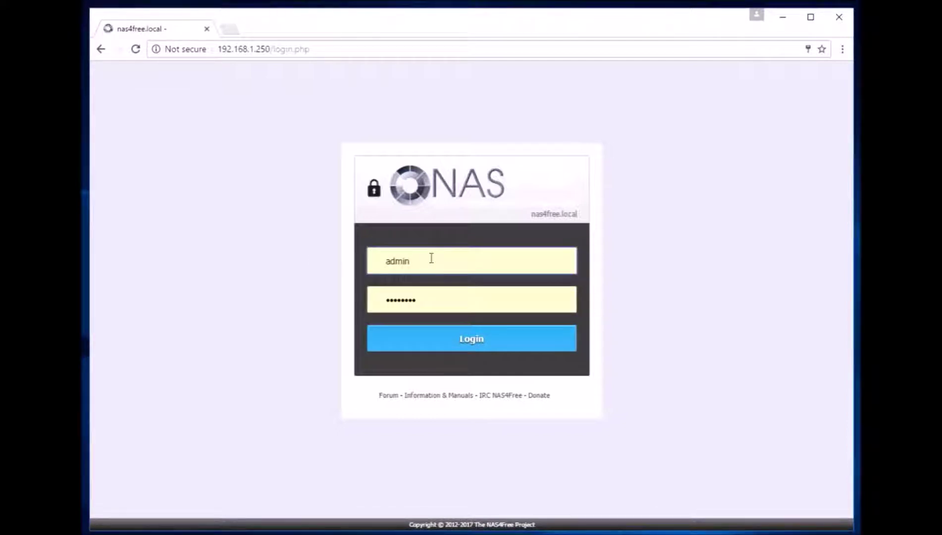
click(417, 307)
click(481, 346)
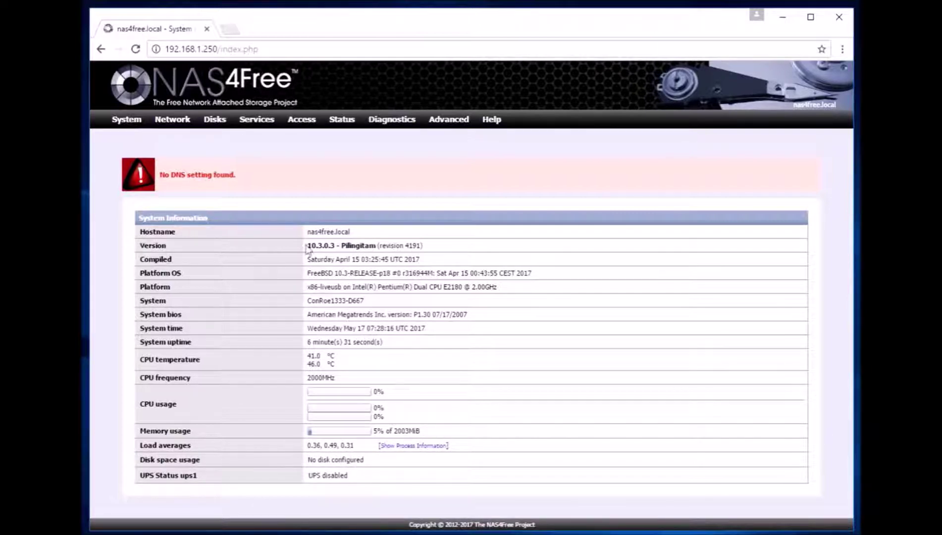
Bring up the Disks menu from the System Information page
mouse_move(219, 124)
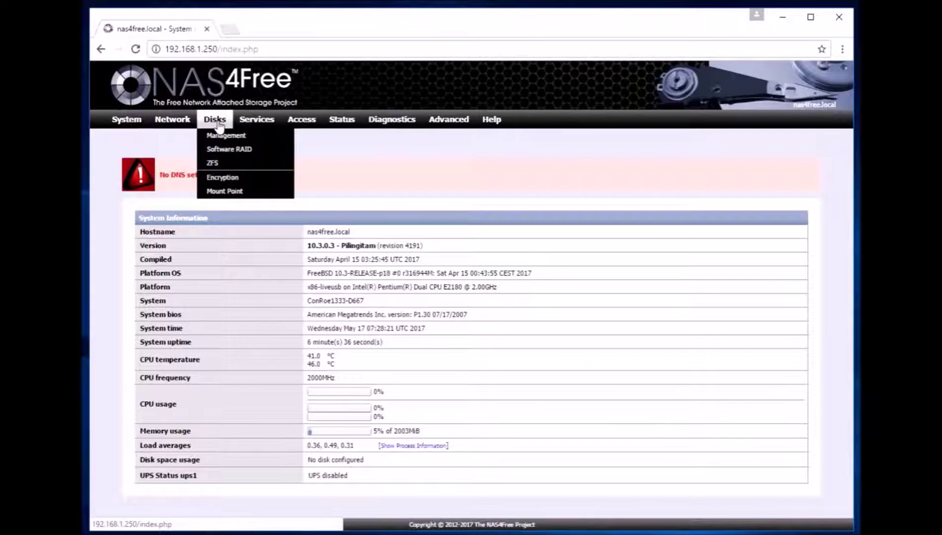
In Disks > Management, clear the config, import ada0 and da0, and apply the changes
click(222, 140)
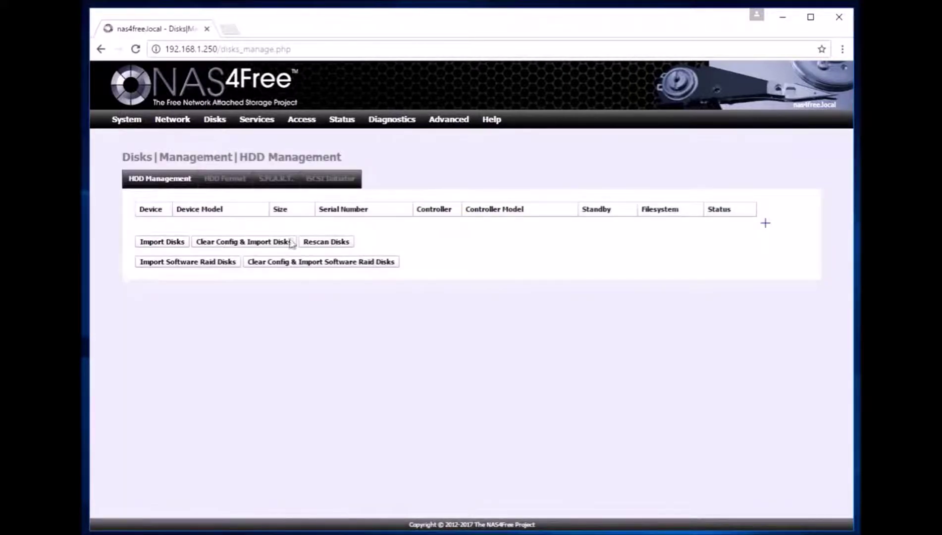
click(221, 244)
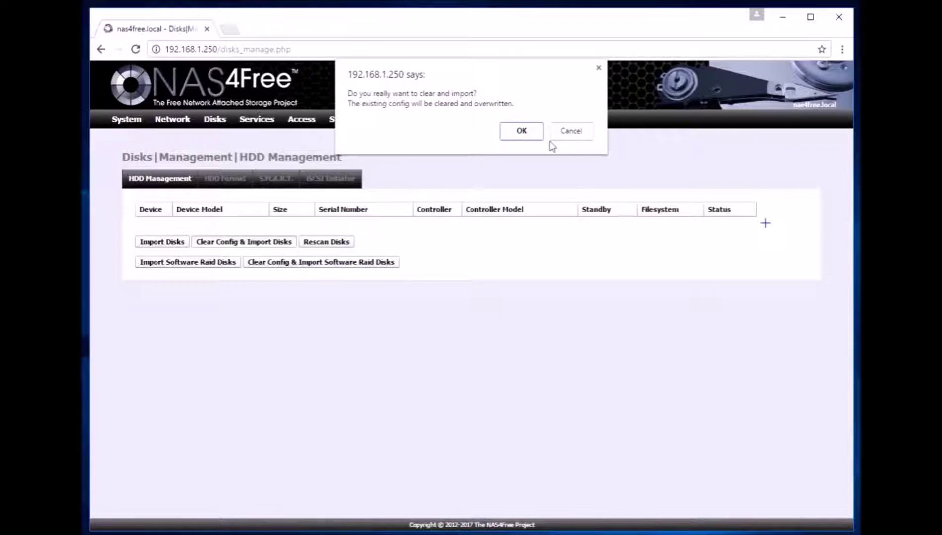
click(522, 130)
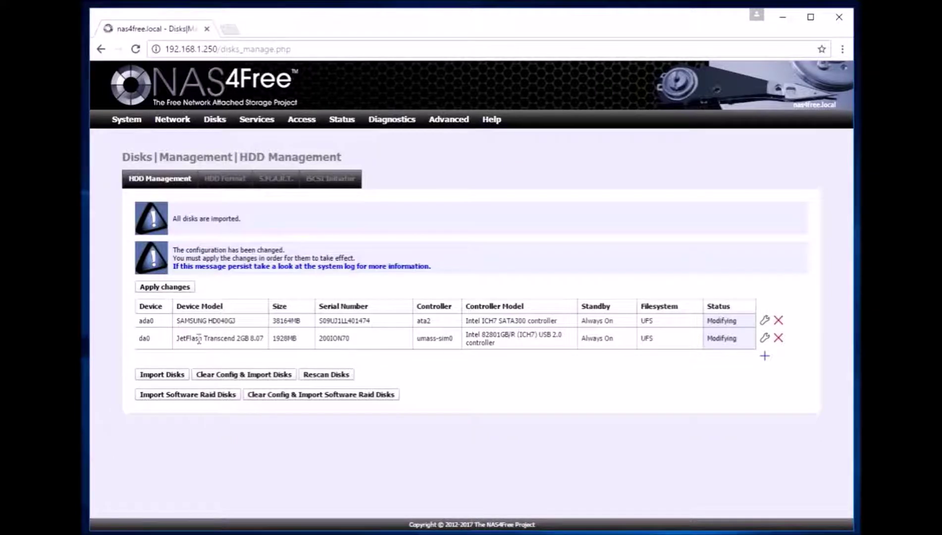
click(179, 291)
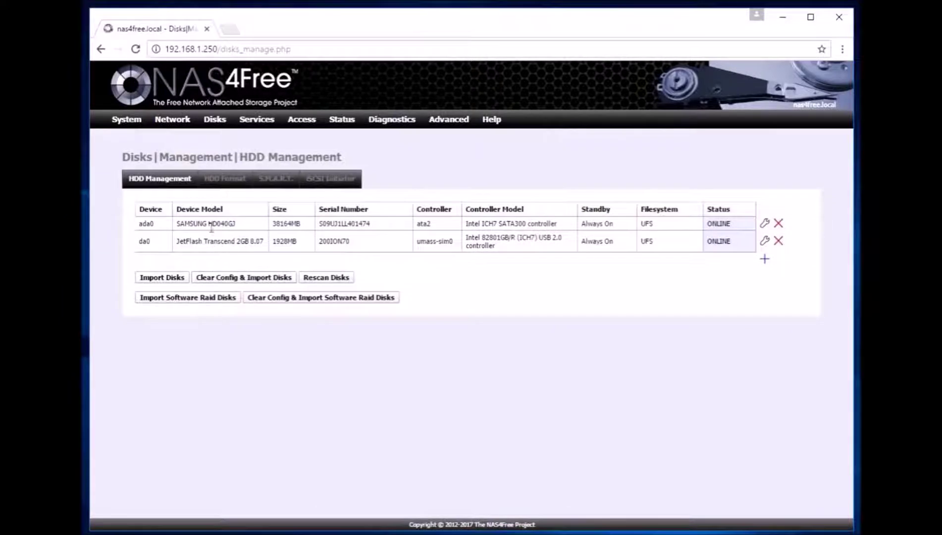
On HDD Format, choose UFS (GPT and Soft Updates) and select disk ada0
click(220, 183)
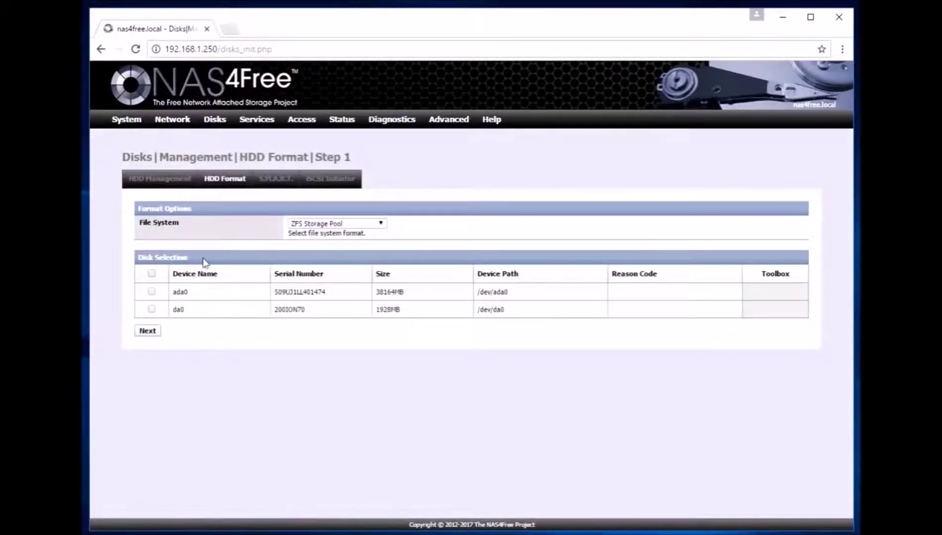
click(382, 225)
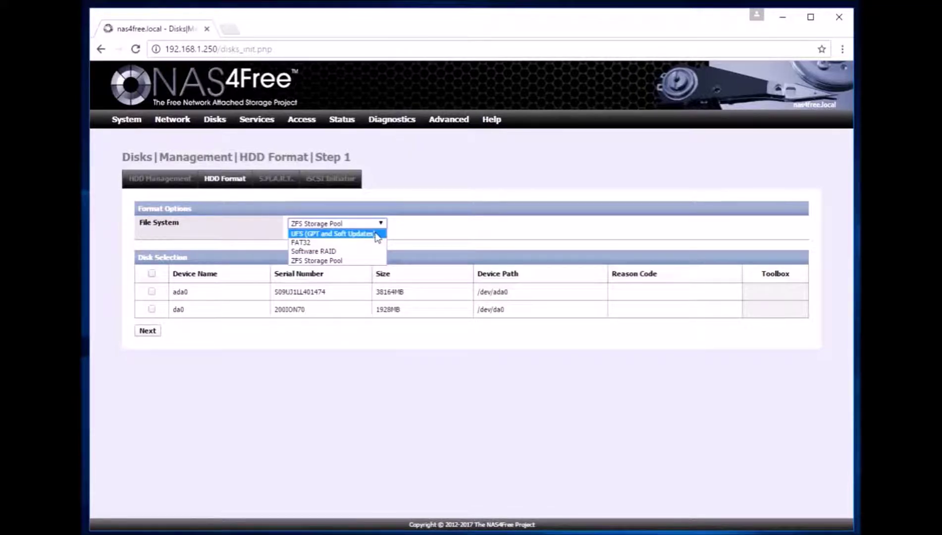
click(377, 234)
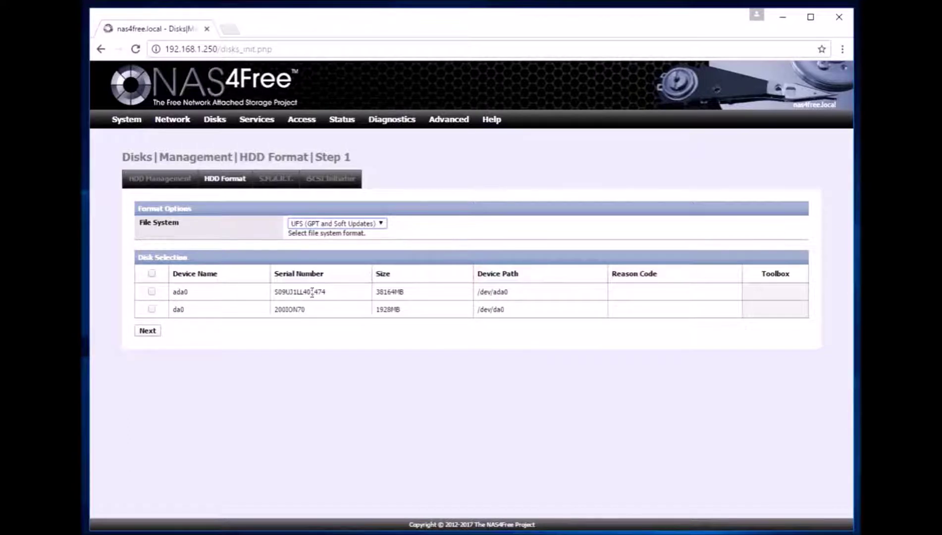
click(153, 292)
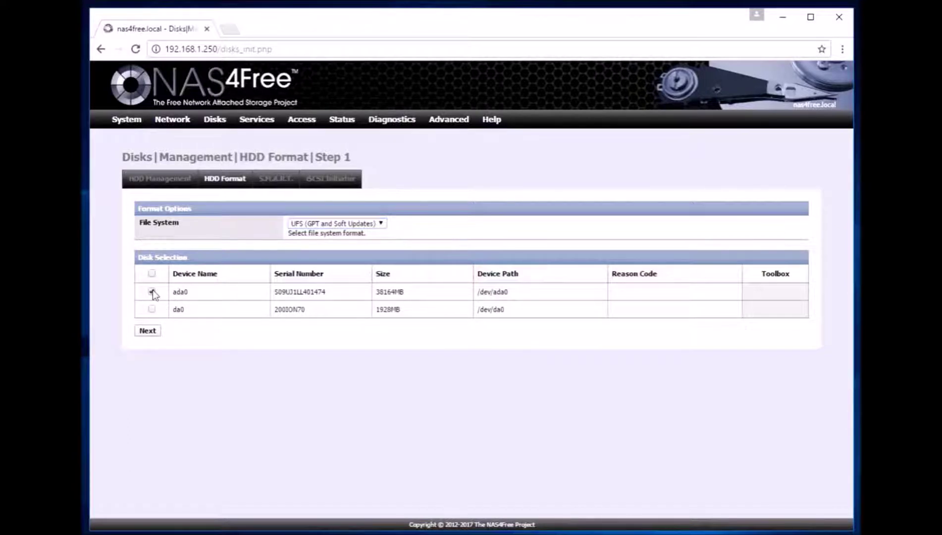
click(153, 331)
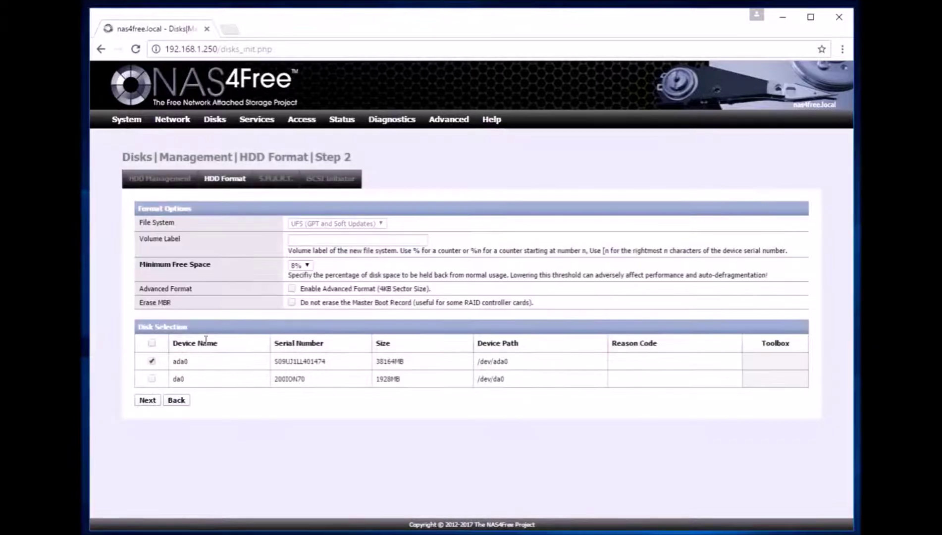
Set the volume label to DISK1 and run the format of ada0
click(323, 240)
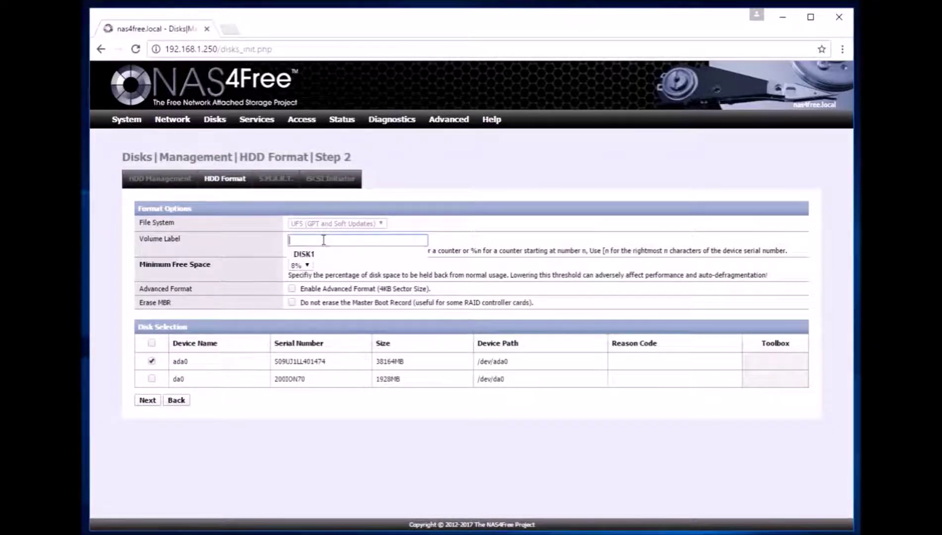
click(326, 256)
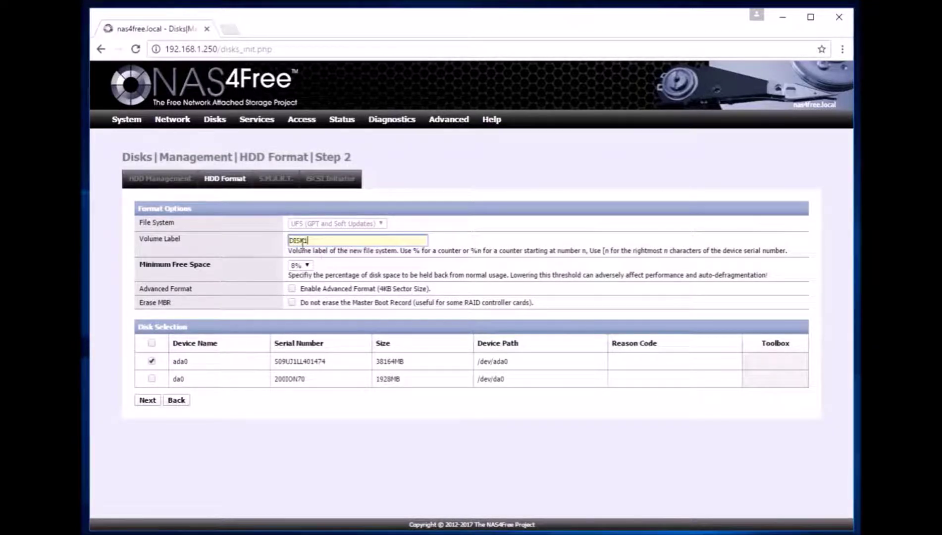
click(148, 400)
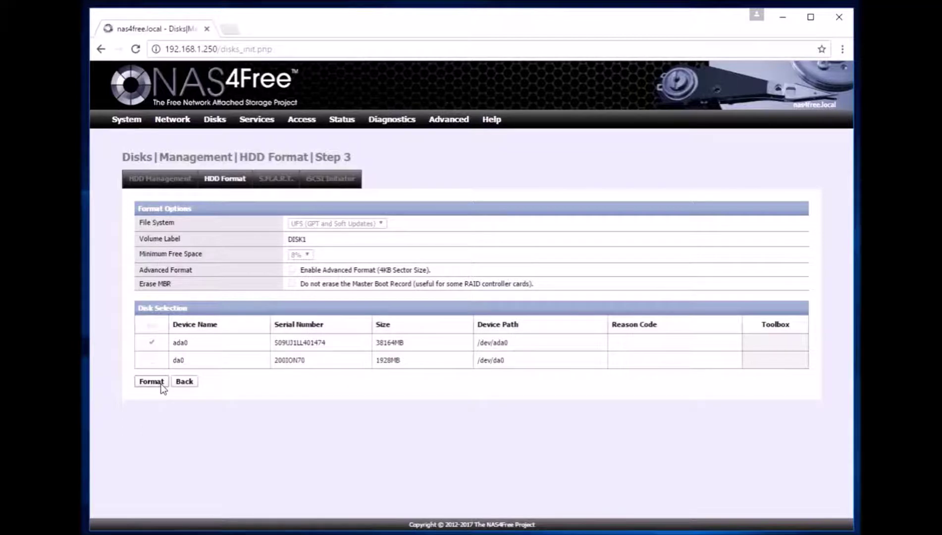
click(161, 385)
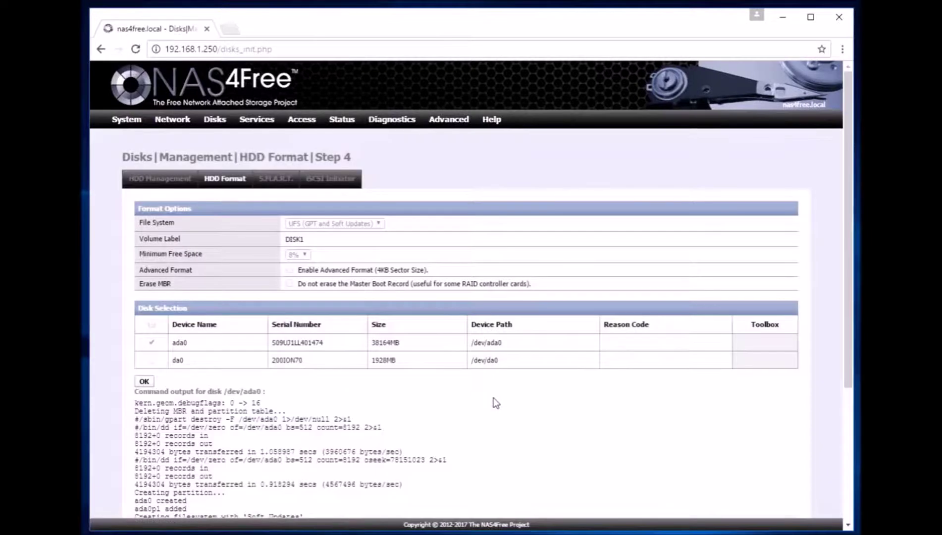
click(151, 379)
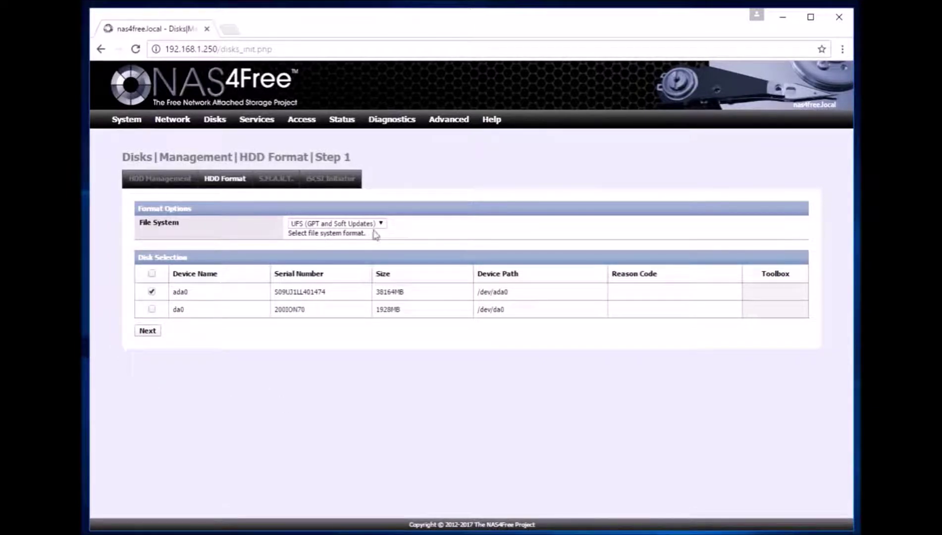
Open Access > Users and Groups and start a new group on the Groups tab
mouse_move(308, 122)
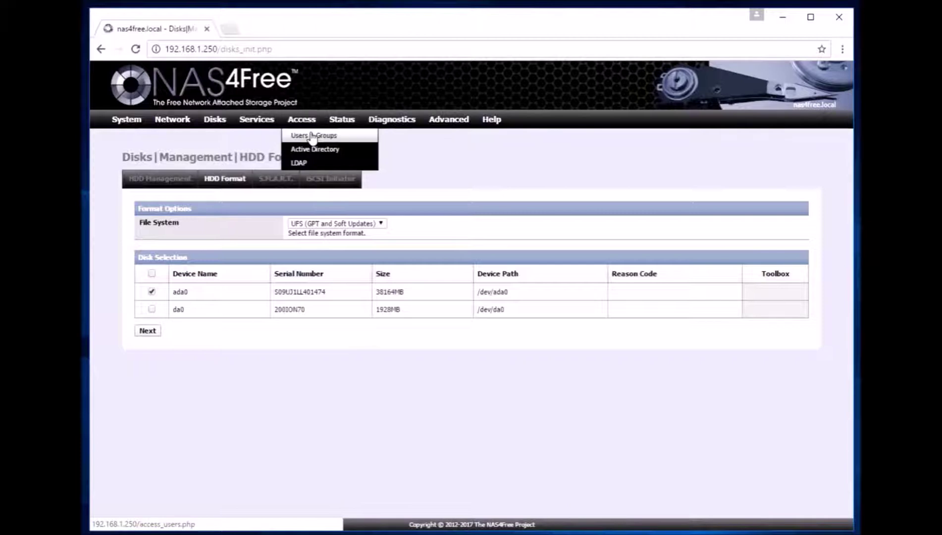
click(312, 136)
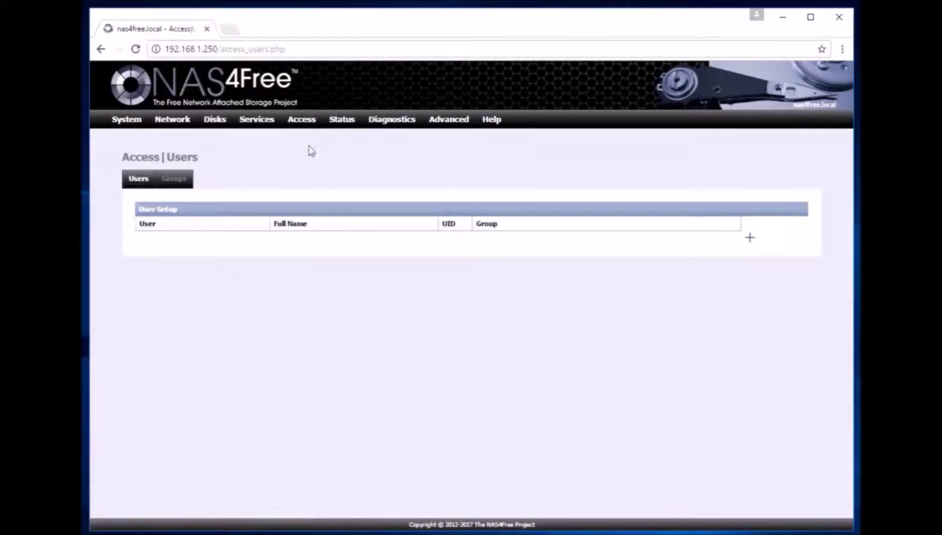
click(179, 183)
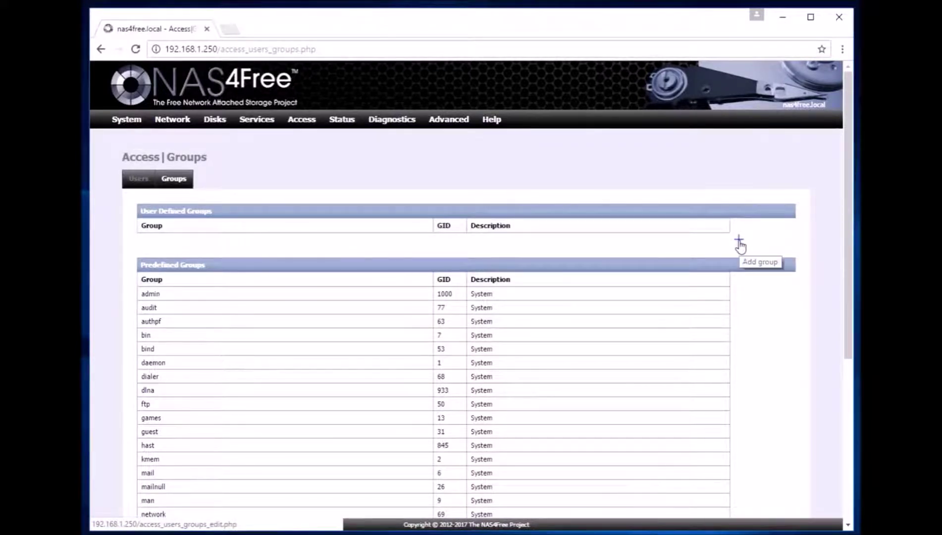
click(740, 244)
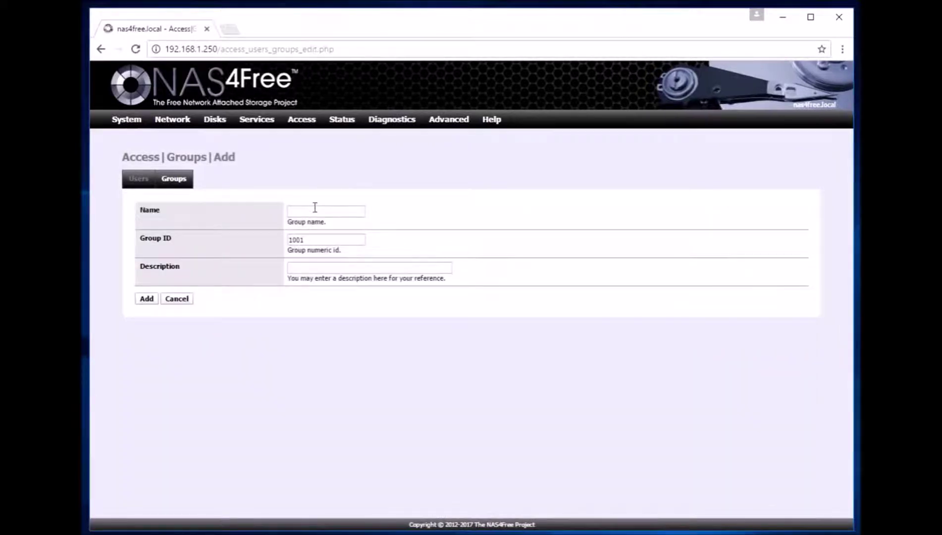
Create the group storehouse with description My Storehouse and apply the change
click(315, 209)
click(316, 211)
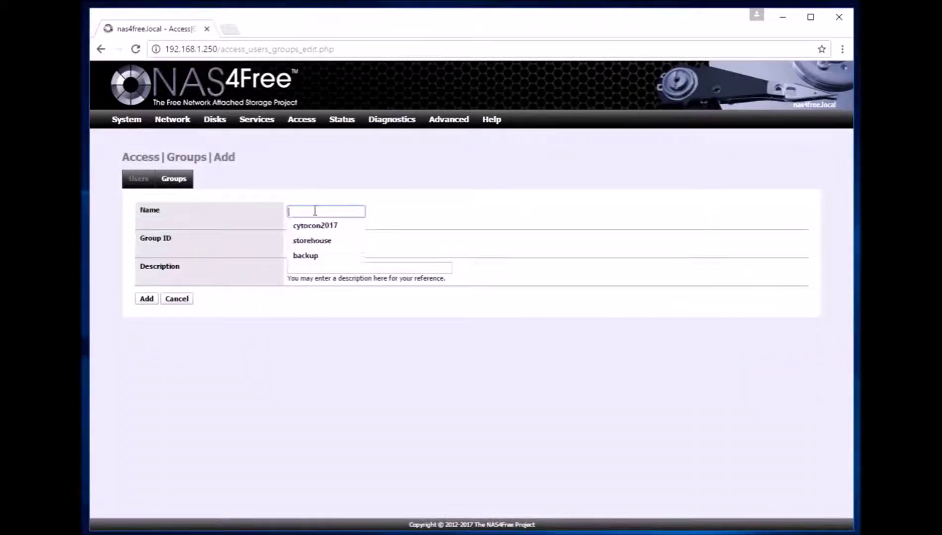
click(320, 238)
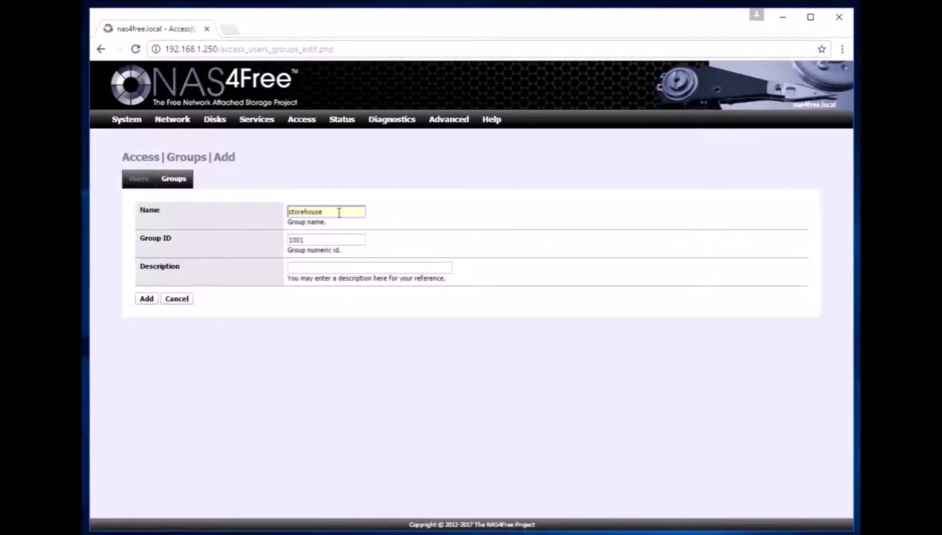
click(340, 267)
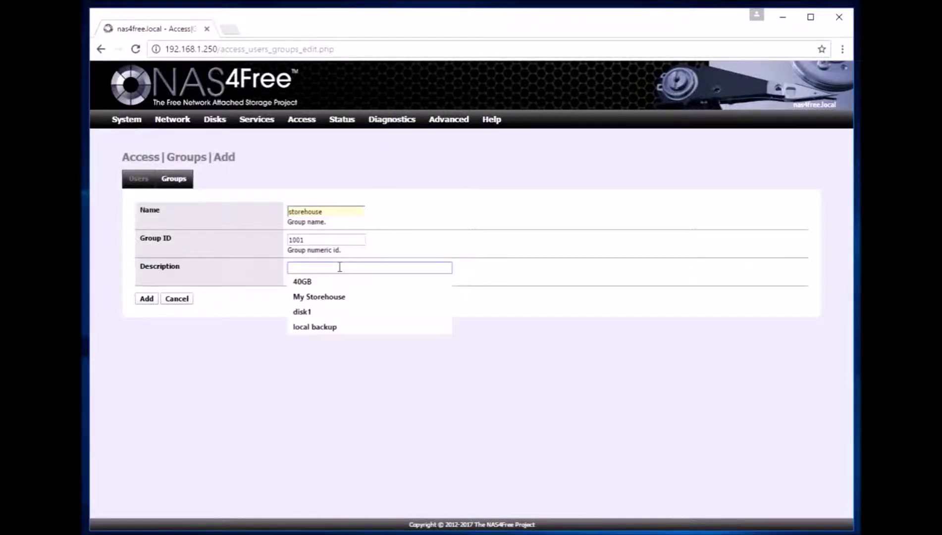
click(341, 297)
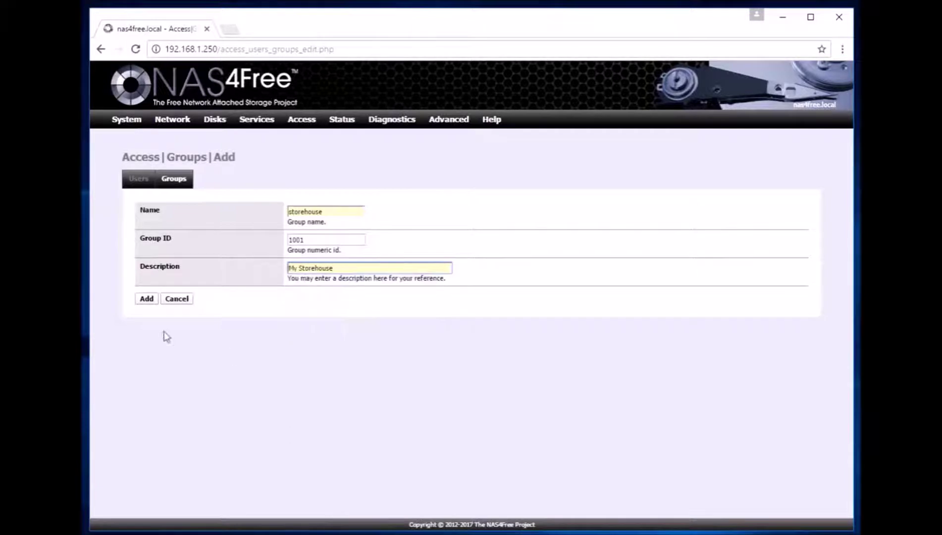
click(147, 302)
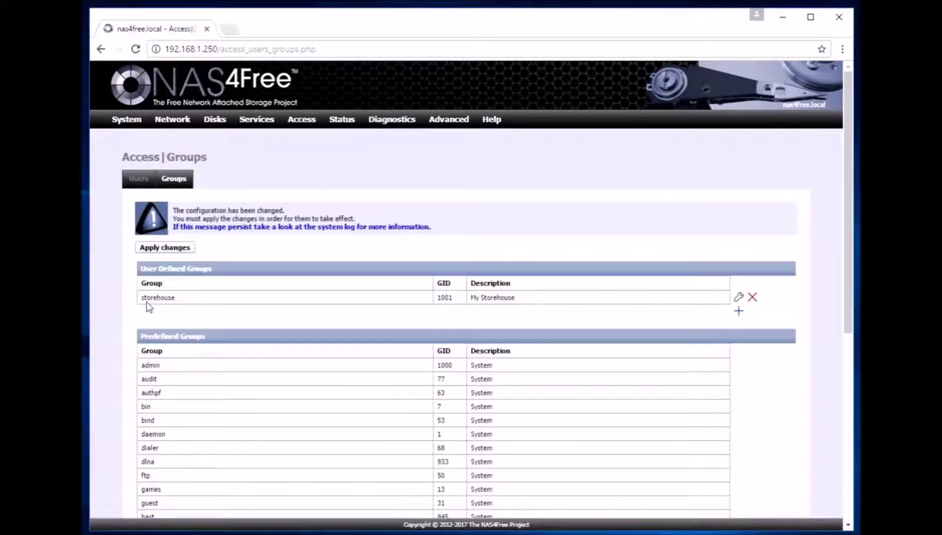
click(169, 247)
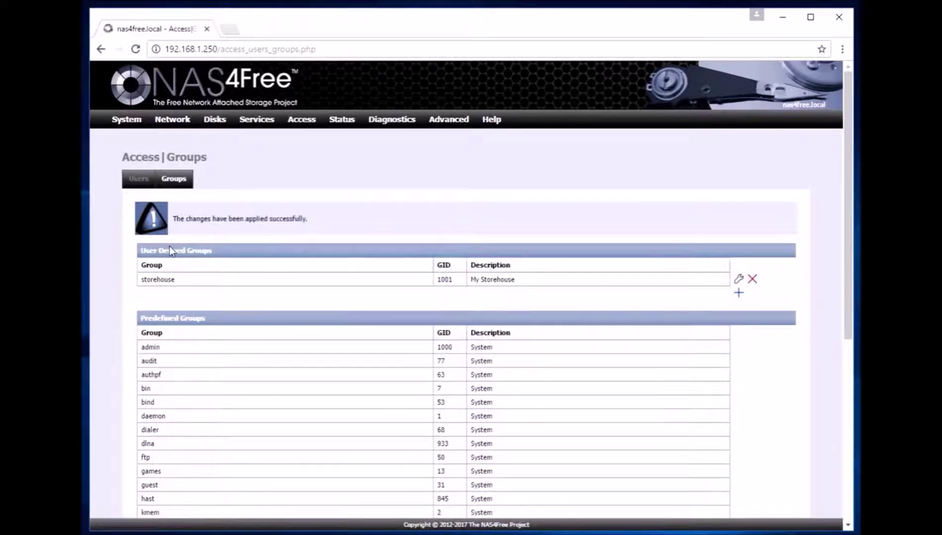
click(139, 179)
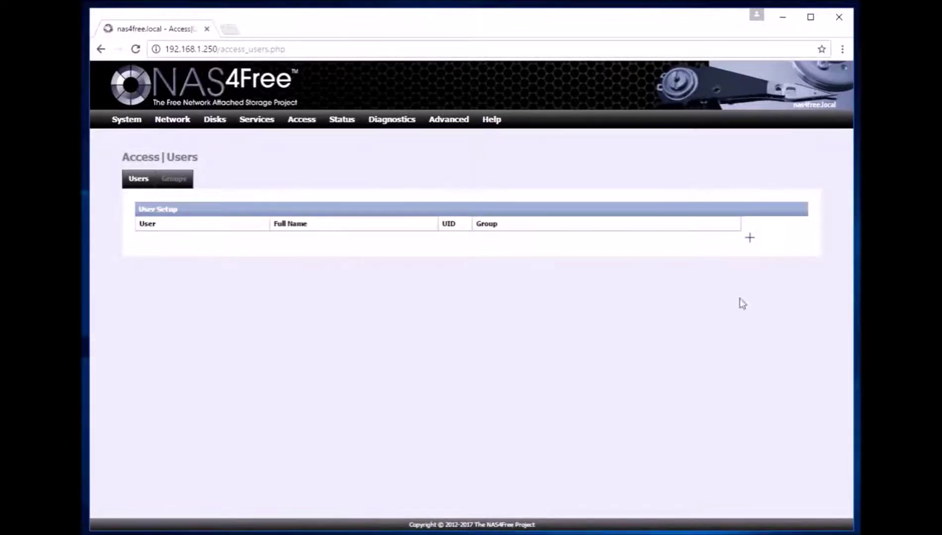
Start a new user with login storehouse, full name My Storehouse and the account password
click(750, 239)
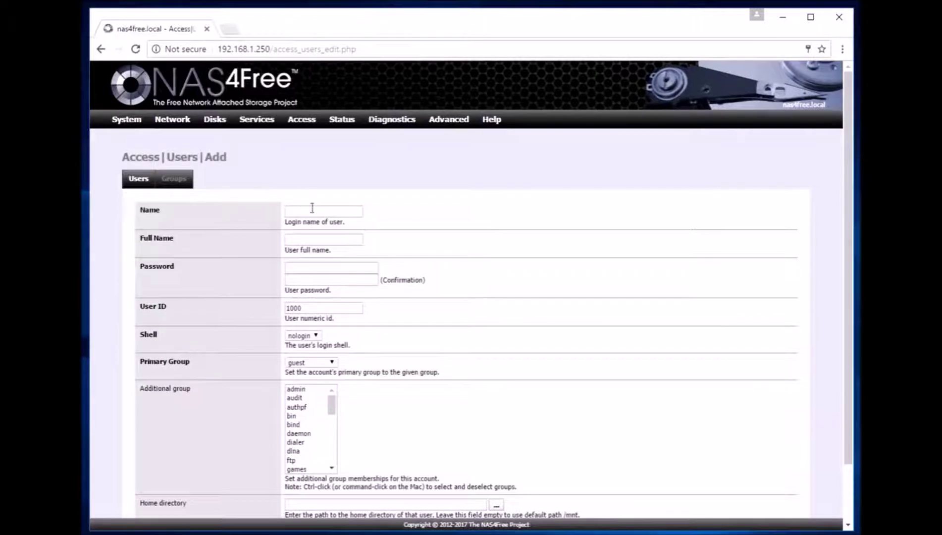
click(313, 210)
click(312, 209)
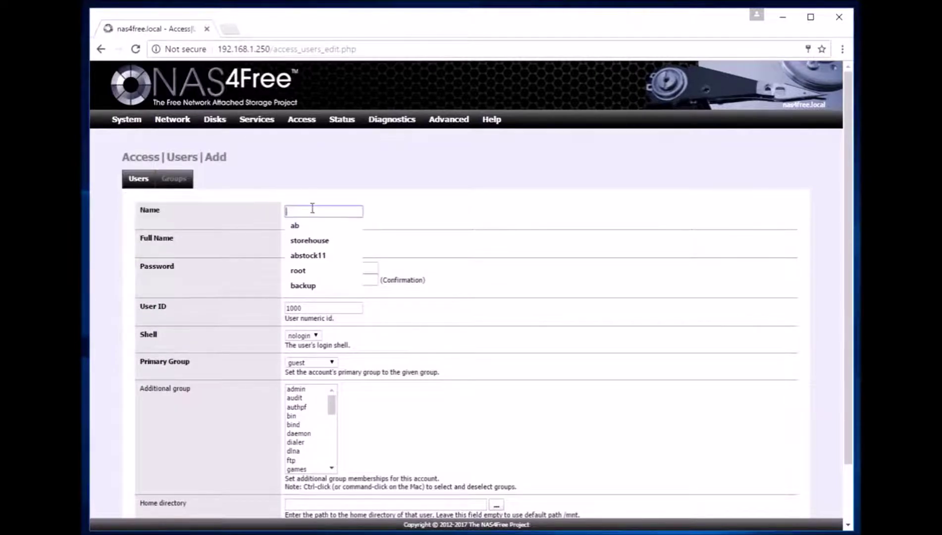
click(321, 240)
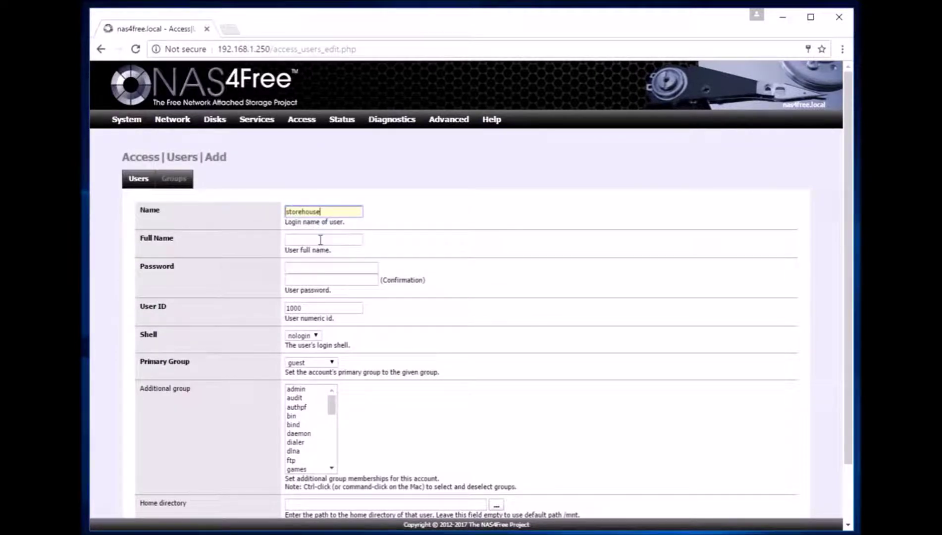
click(321, 239)
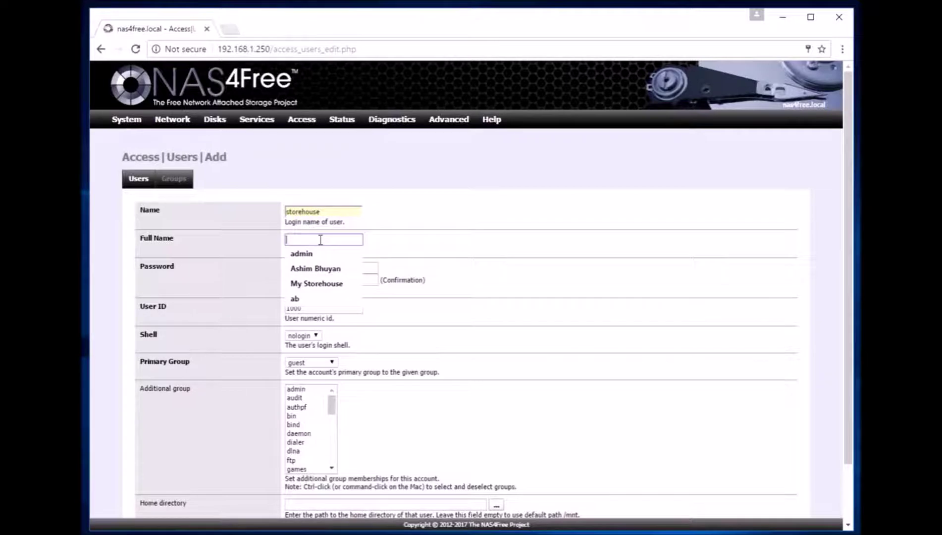
click(338, 290)
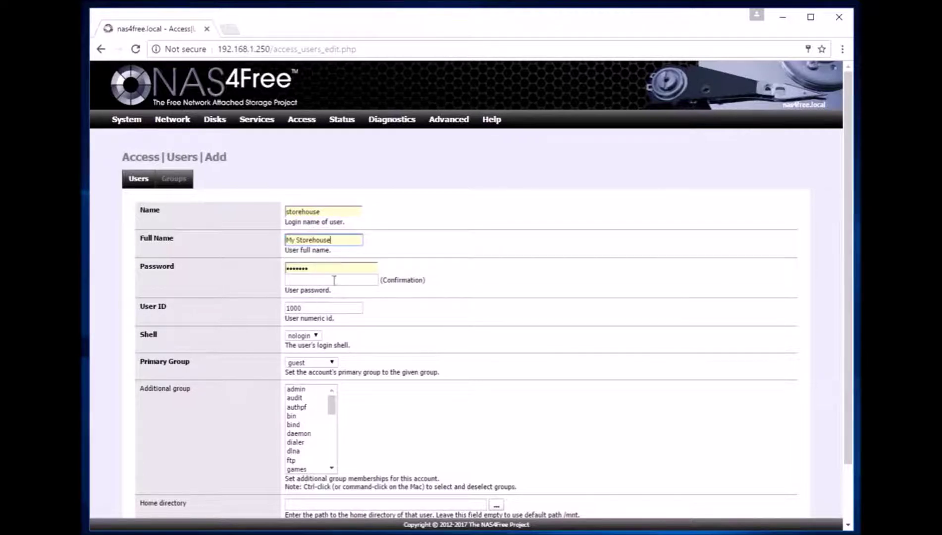
click(334, 280)
click(335, 281)
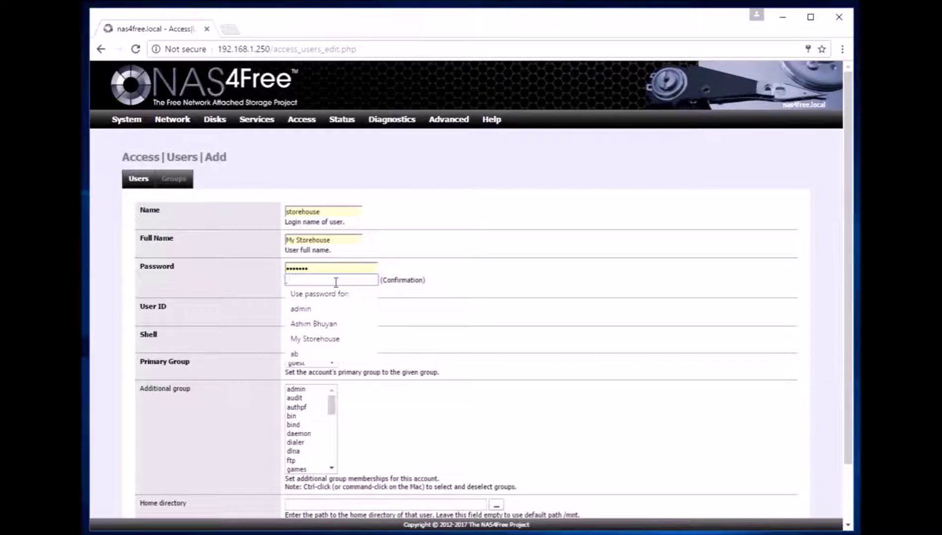
text(•••)
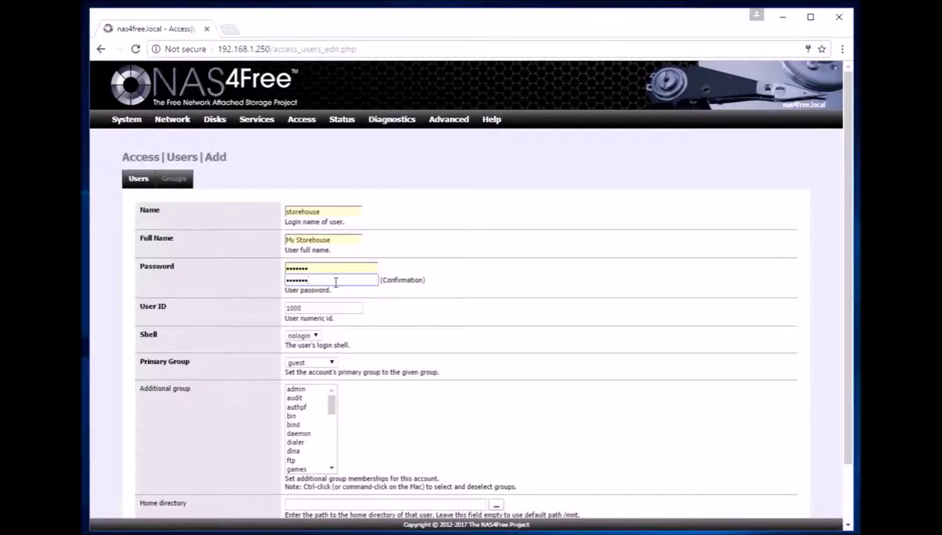
click(534, 380)
Set primary group storehouse, add www as an additional group, and submit the user
click(330, 364)
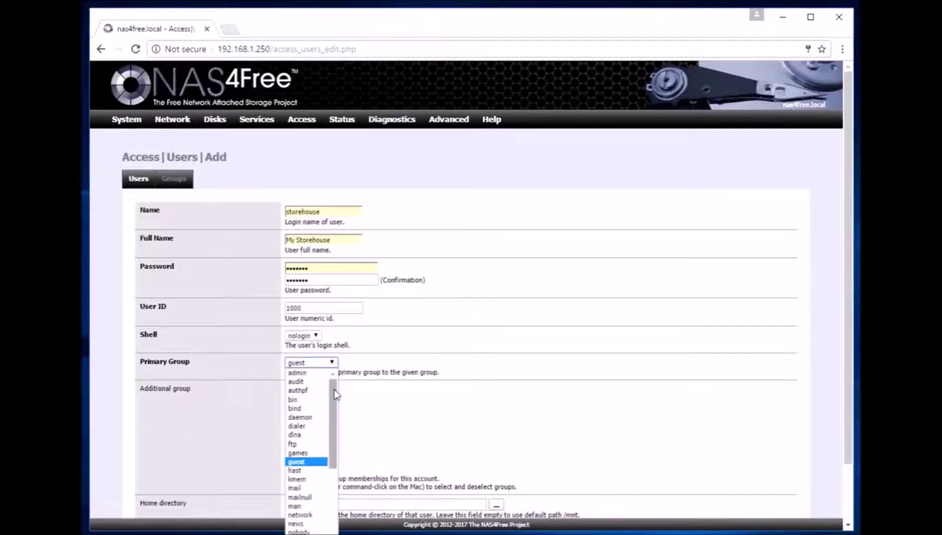
drag(335, 394, 339, 461)
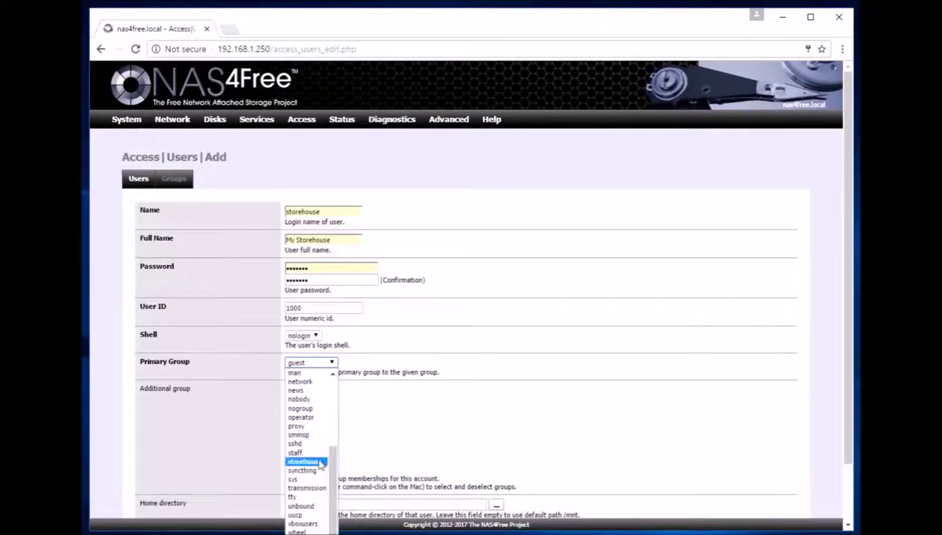
click(320, 461)
drag(332, 406, 331, 465)
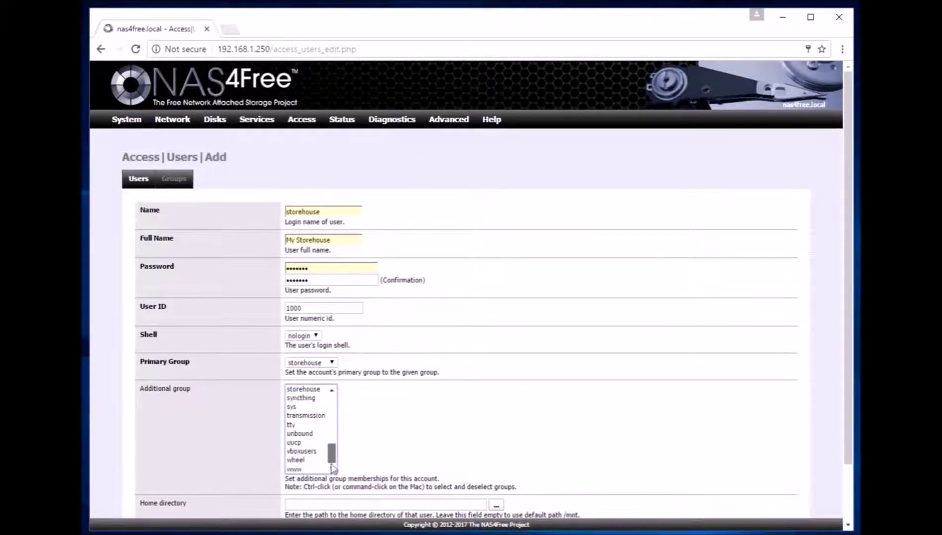
click(311, 469)
drag(845, 342, 842, 398)
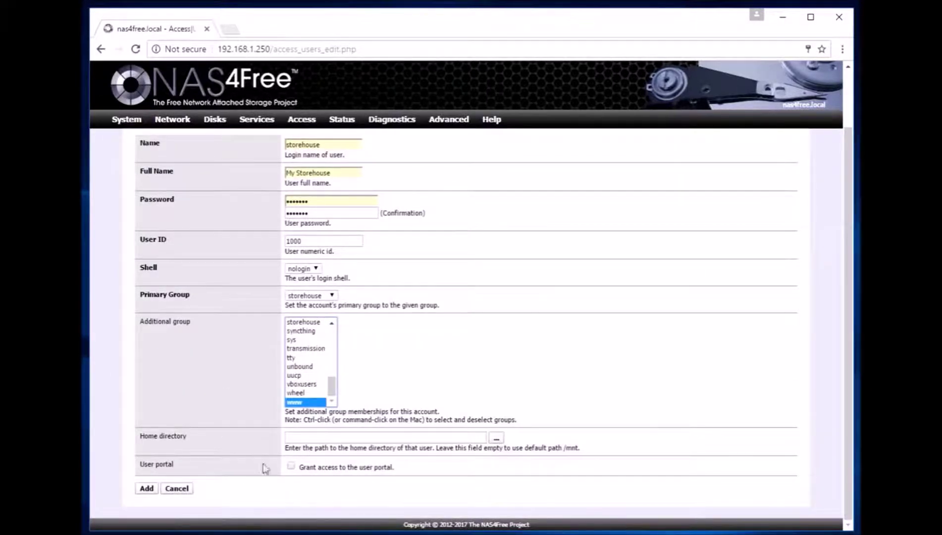
click(147, 488)
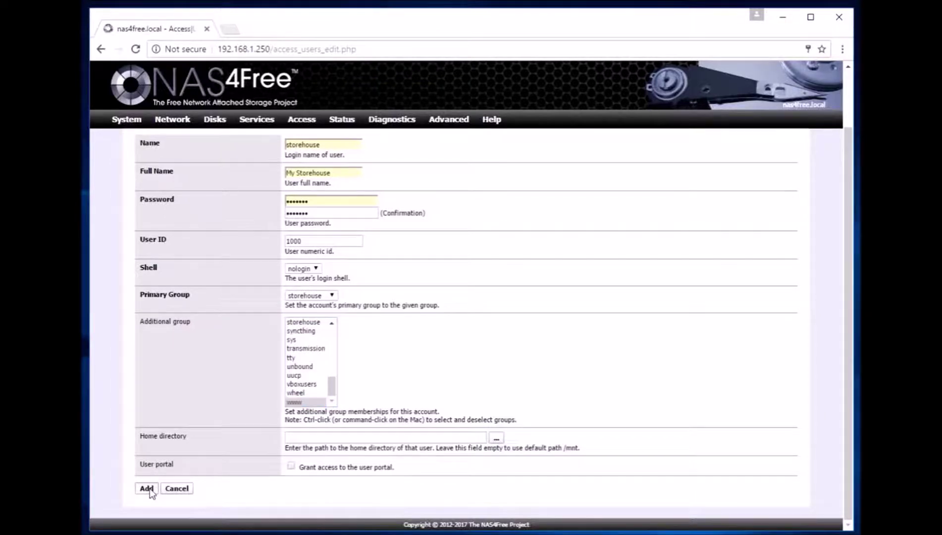
Apply the storehouse user, then start a new entry under Disks > Mount Point
click(166, 250)
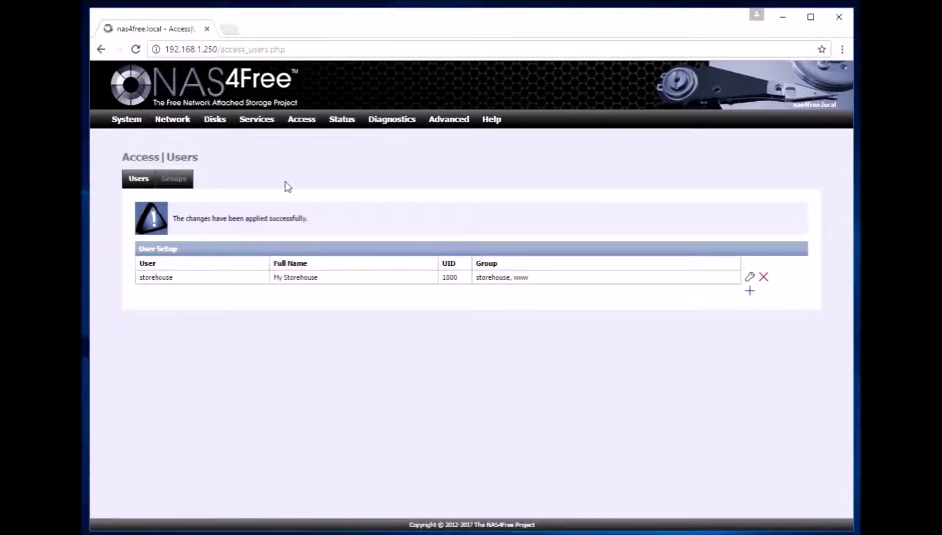
mouse_move(216, 126)
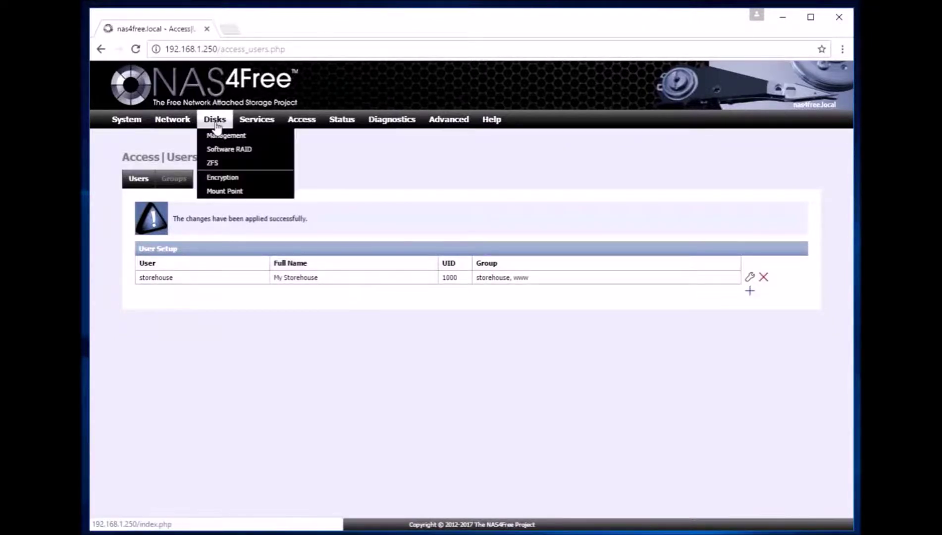
click(224, 192)
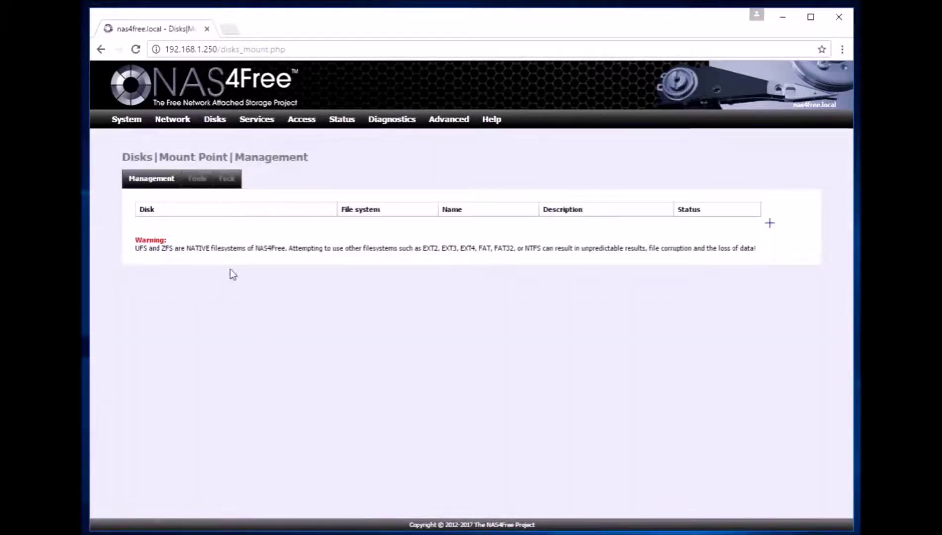
click(770, 225)
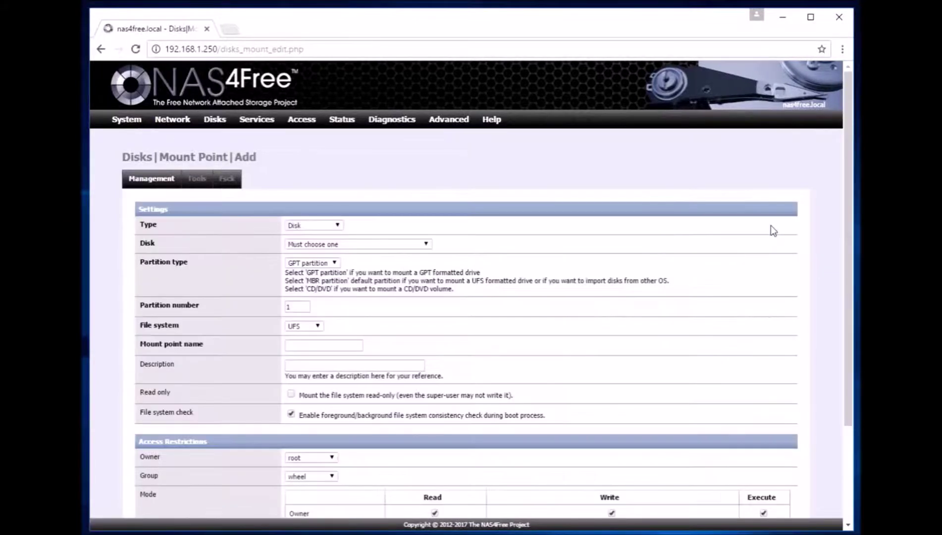
Select disk ada0 and enter mount point name 'storehouse' with description 'My Storehouse'
click(426, 245)
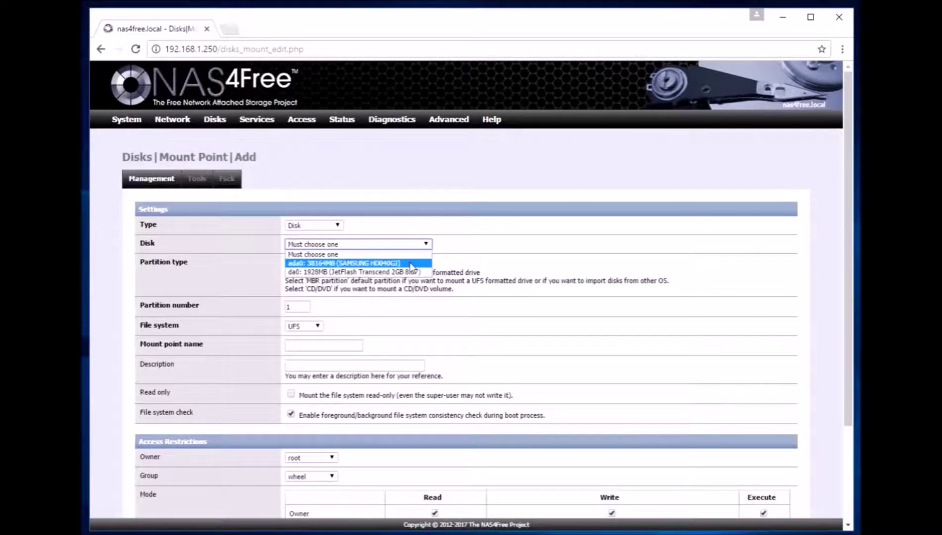
click(410, 264)
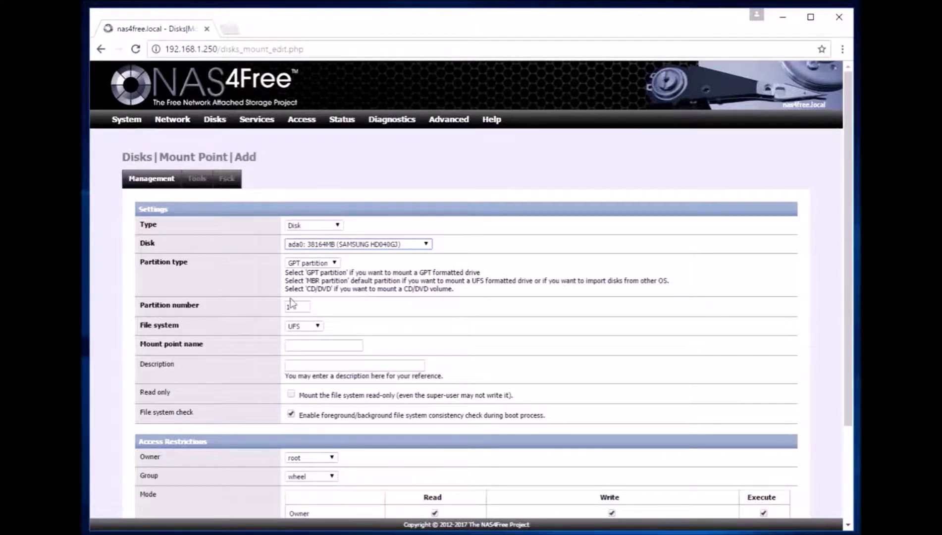
click(305, 344)
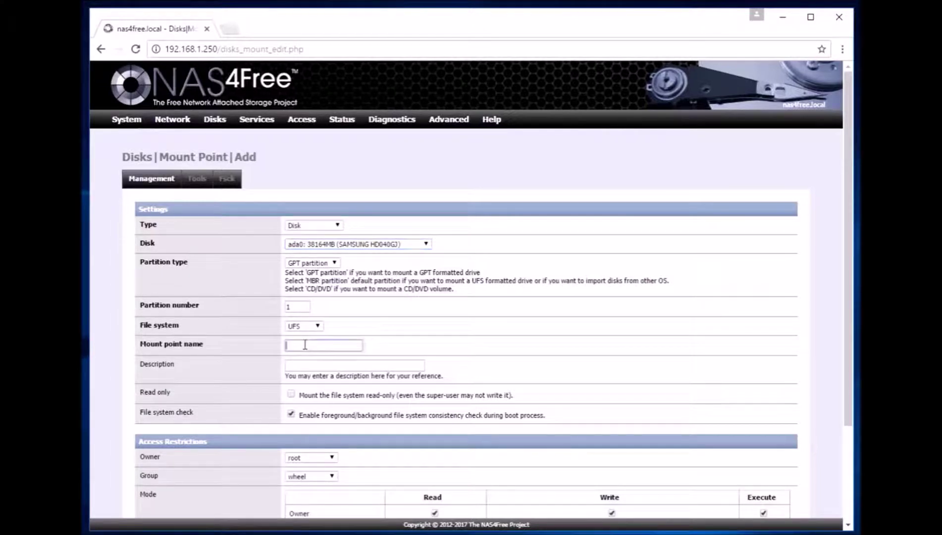
click(313, 372)
click(317, 366)
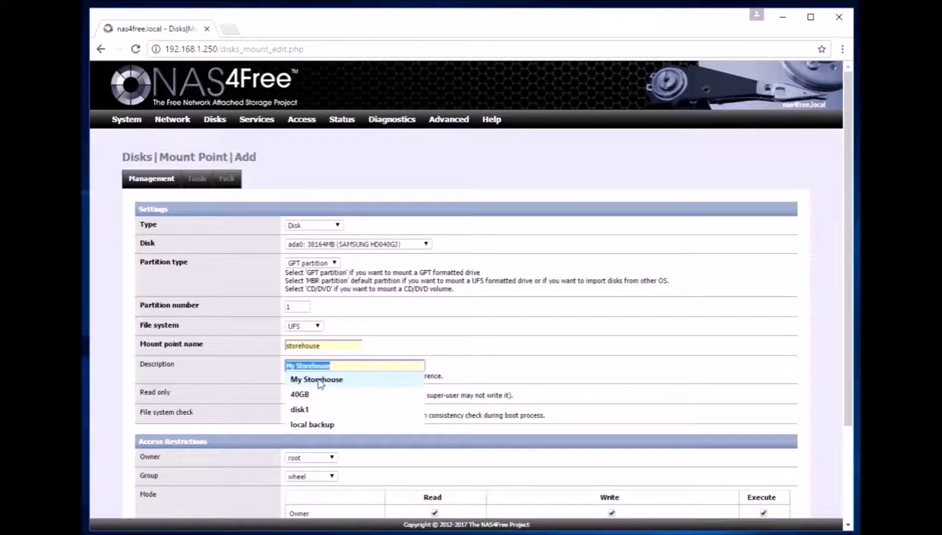
click(319, 381)
drag(848, 283, 847, 367)
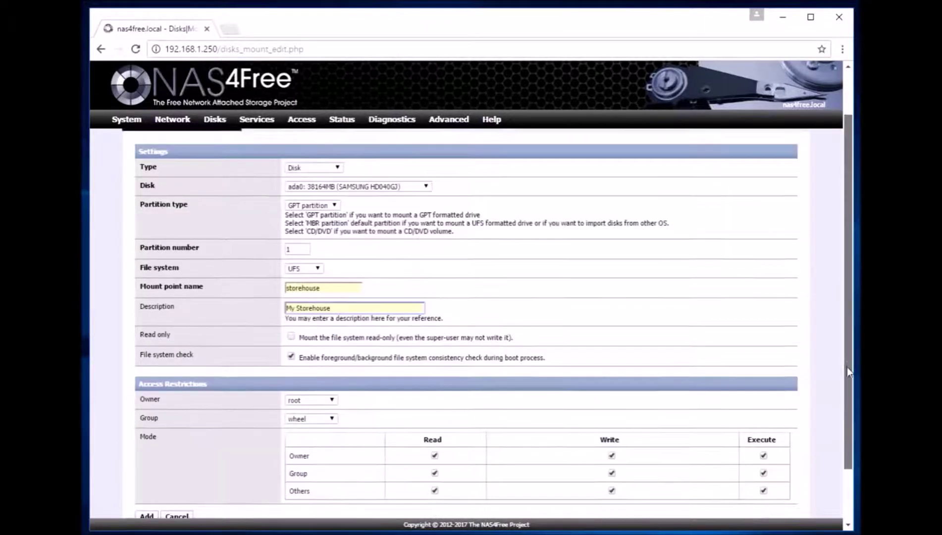
scroll(847, 367, down, 2)
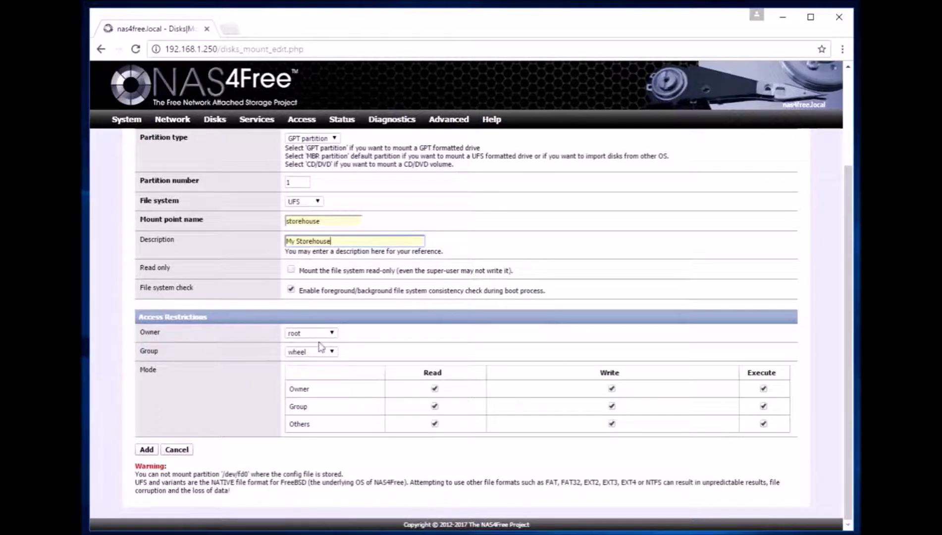
Set both the owner and the group of the mount to storehouse
click(334, 336)
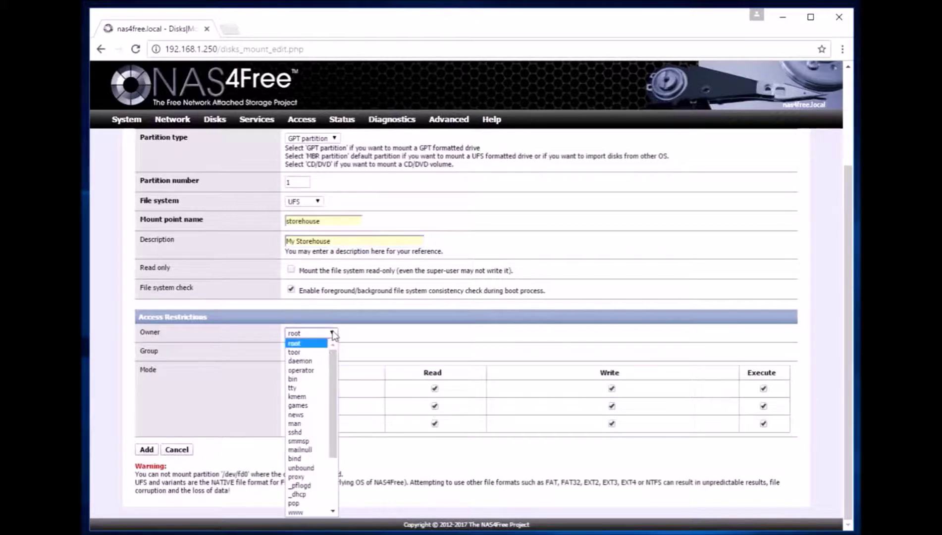
drag(332, 356, 333, 434)
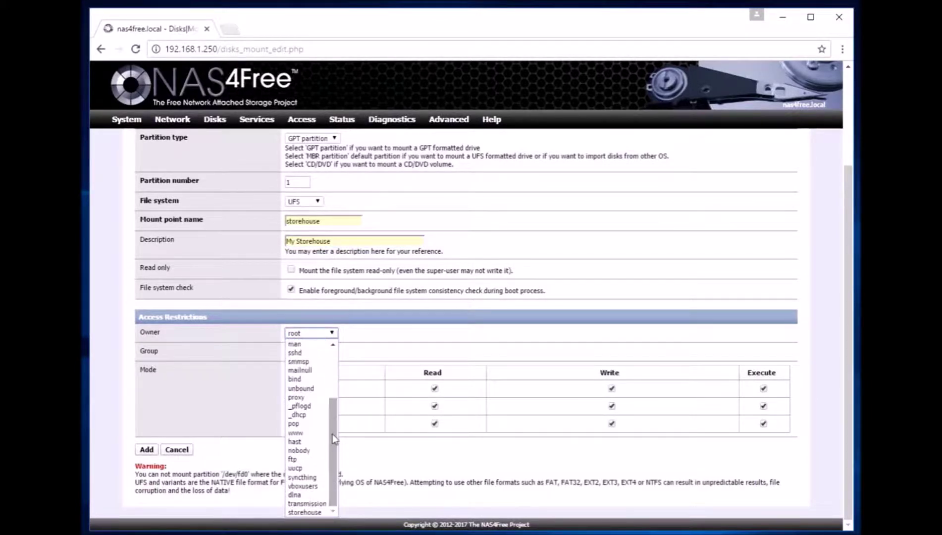
click(309, 512)
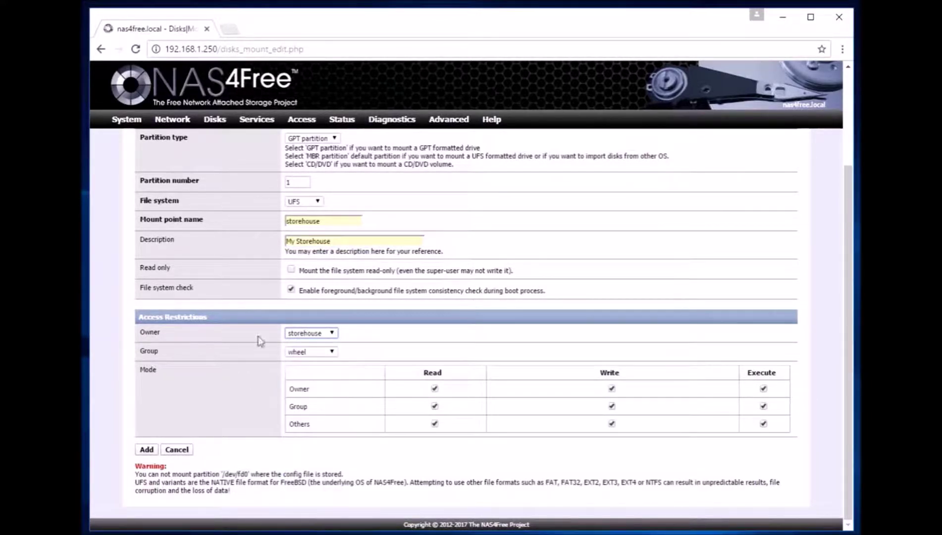
click(332, 352)
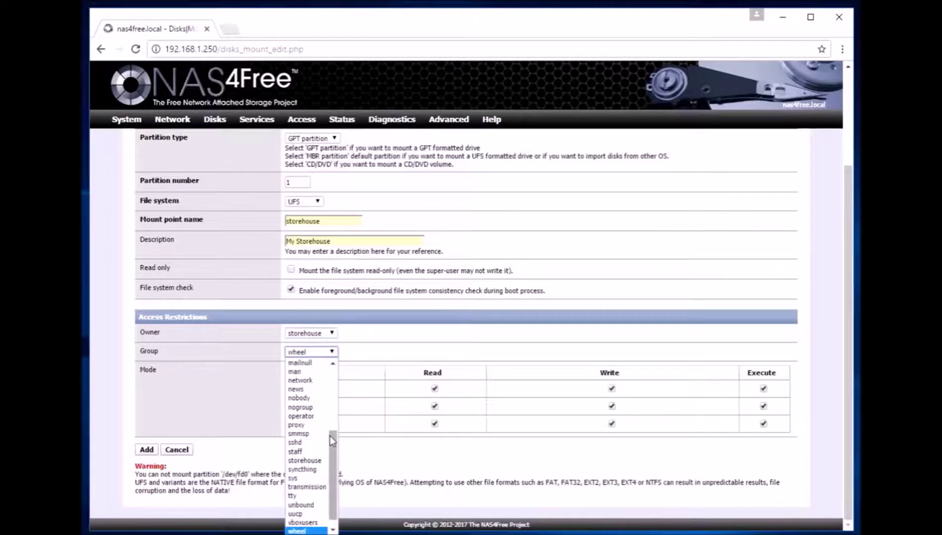
click(305, 461)
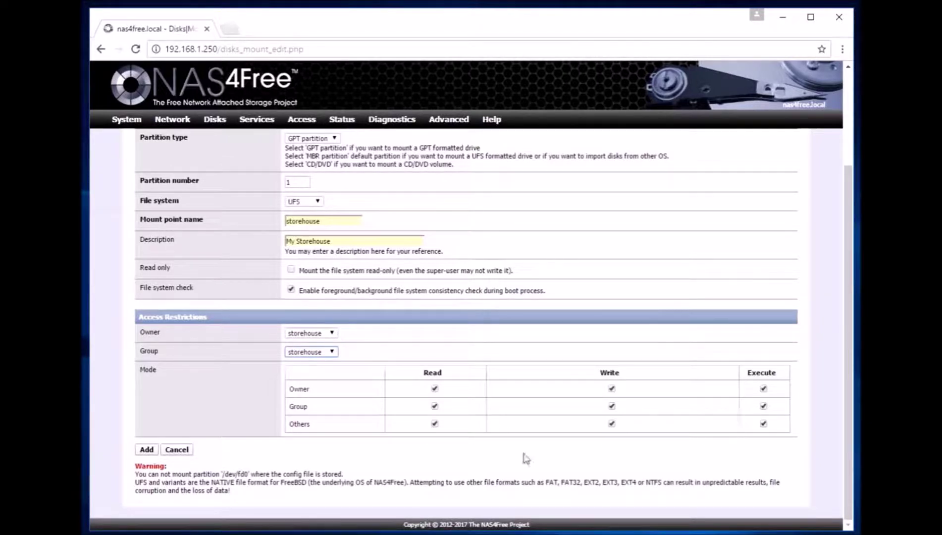
Clear write and toggle execute for Others, then add and apply the storehouse mount point
click(434, 424)
click(612, 423)
click(766, 424)
click(434, 424)
click(147, 450)
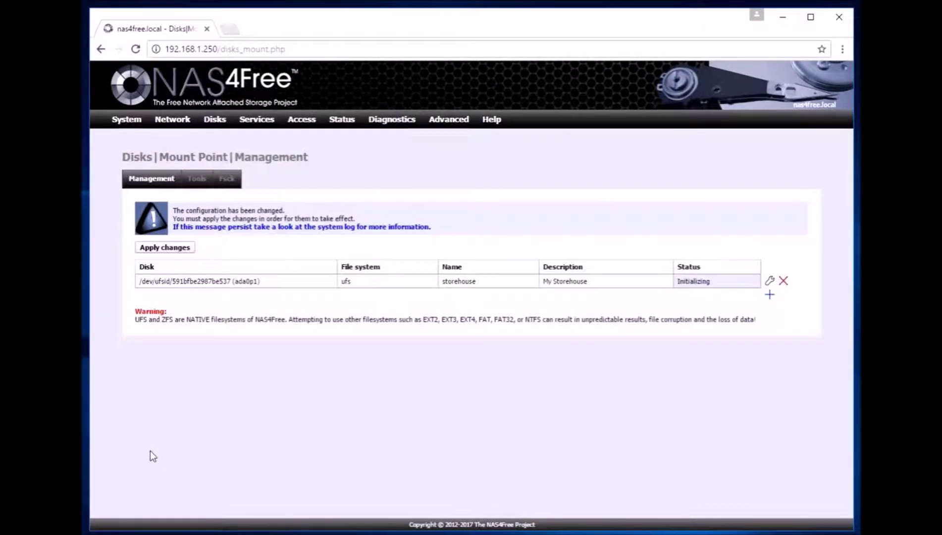
click(166, 249)
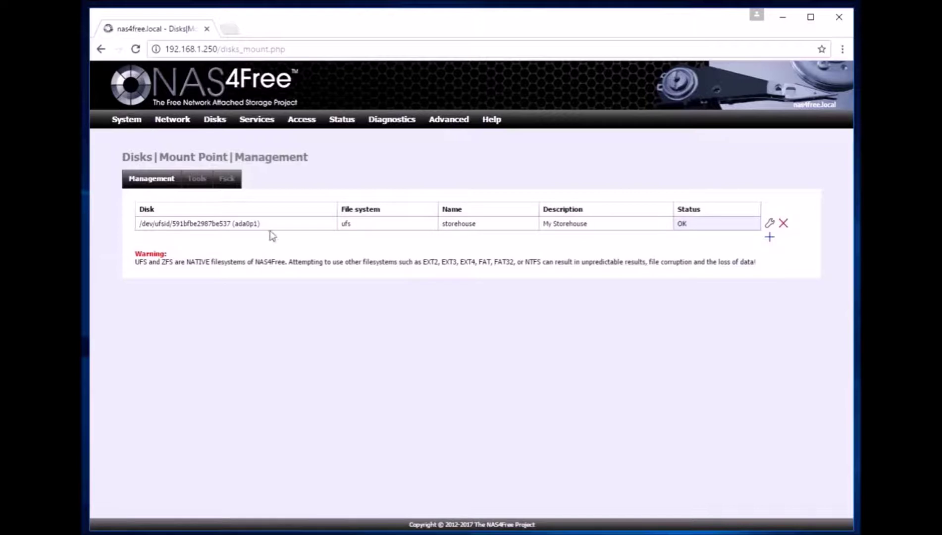
mouse_move(312, 124)
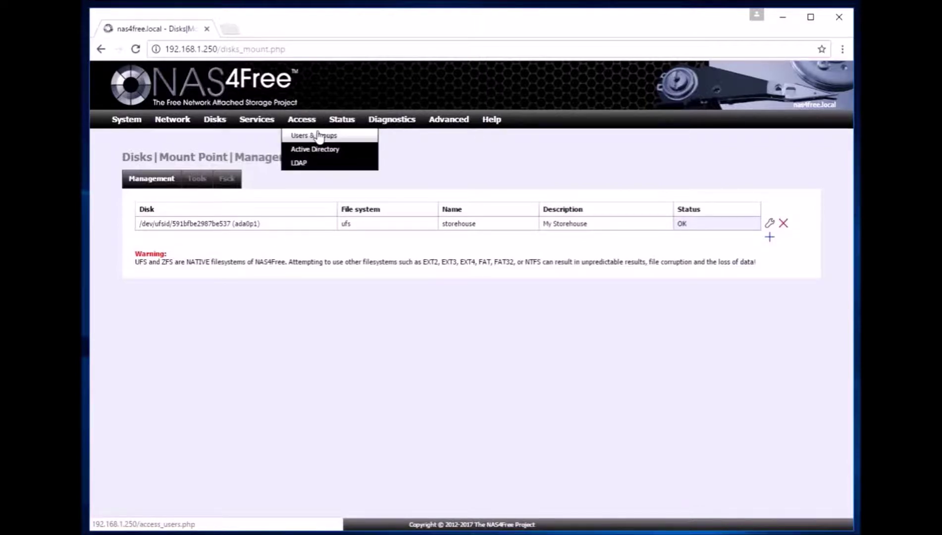
Set the storehouse user's home directory to /mnt/storehouse, then save and apply
click(316, 135)
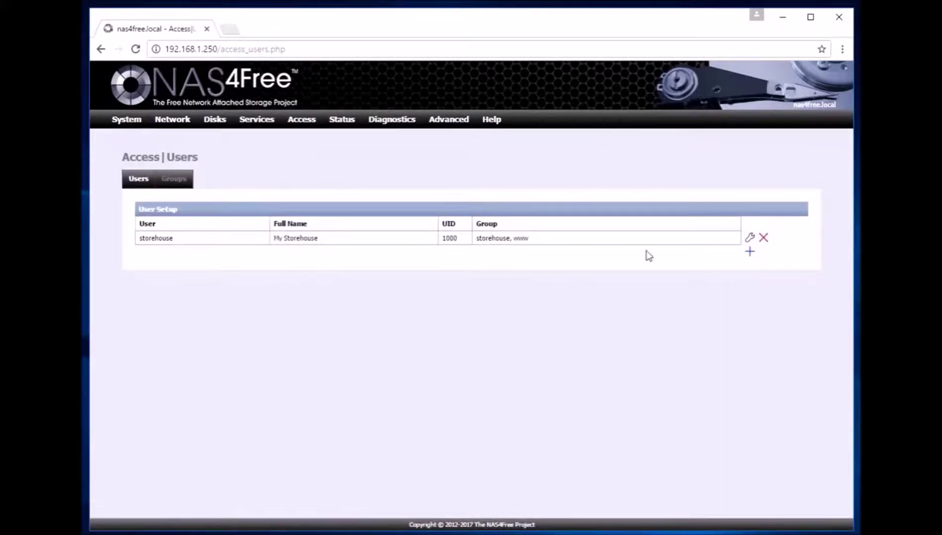
click(751, 240)
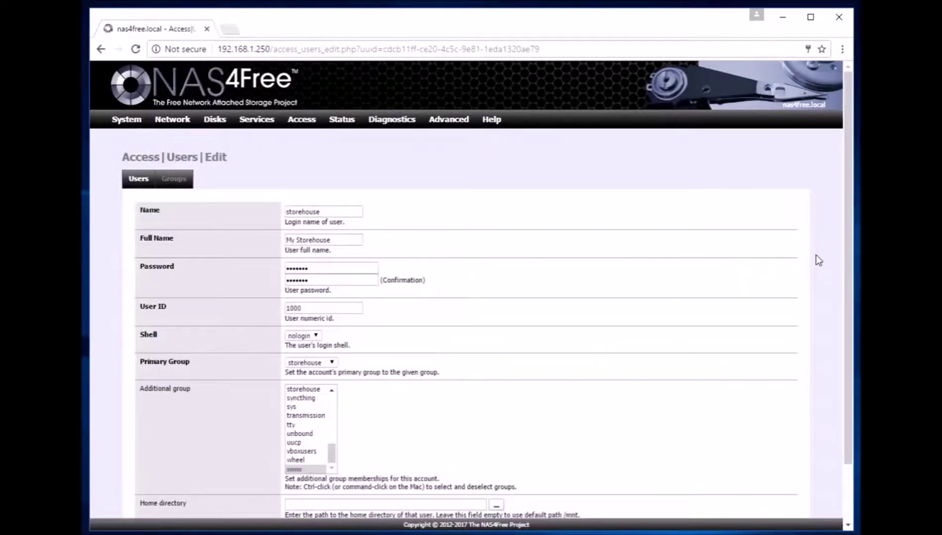
scroll(850, 223, down, 3)
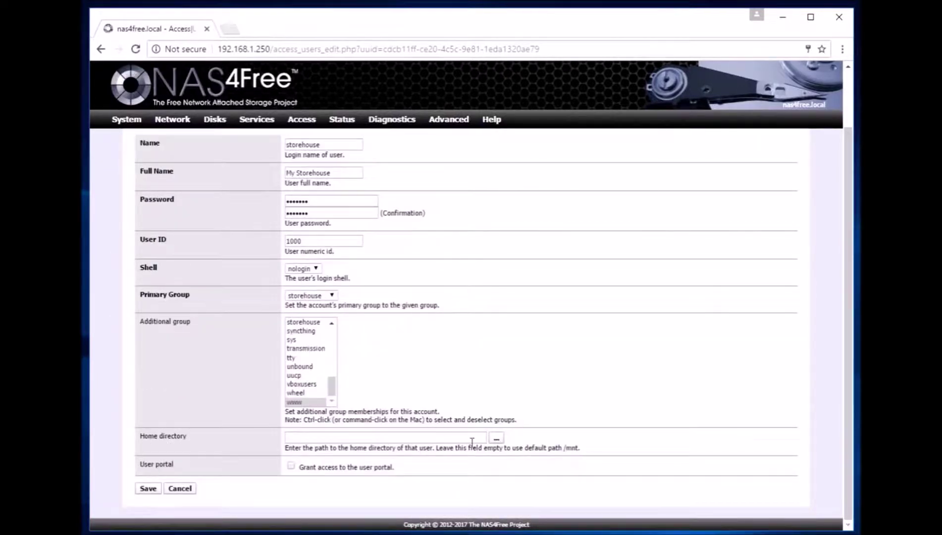
click(497, 439)
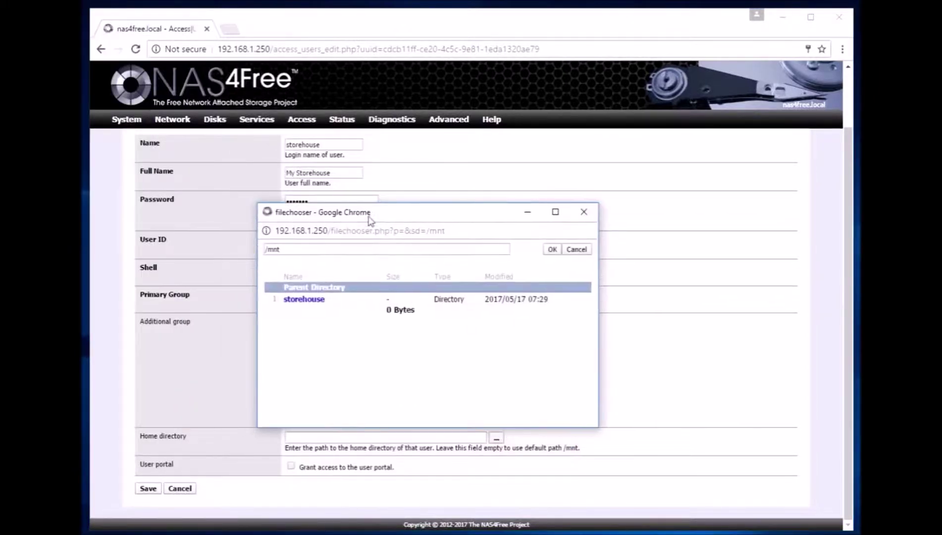
click(326, 300)
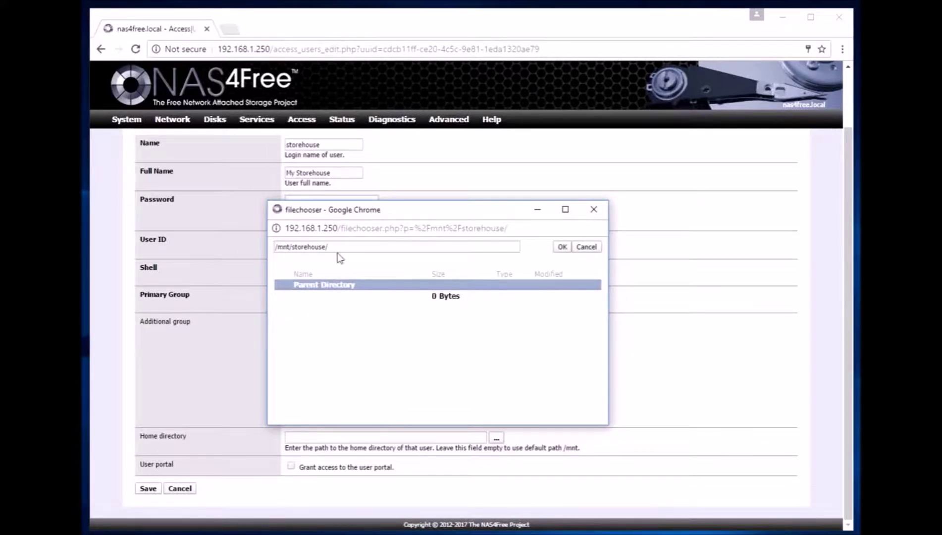
click(562, 246)
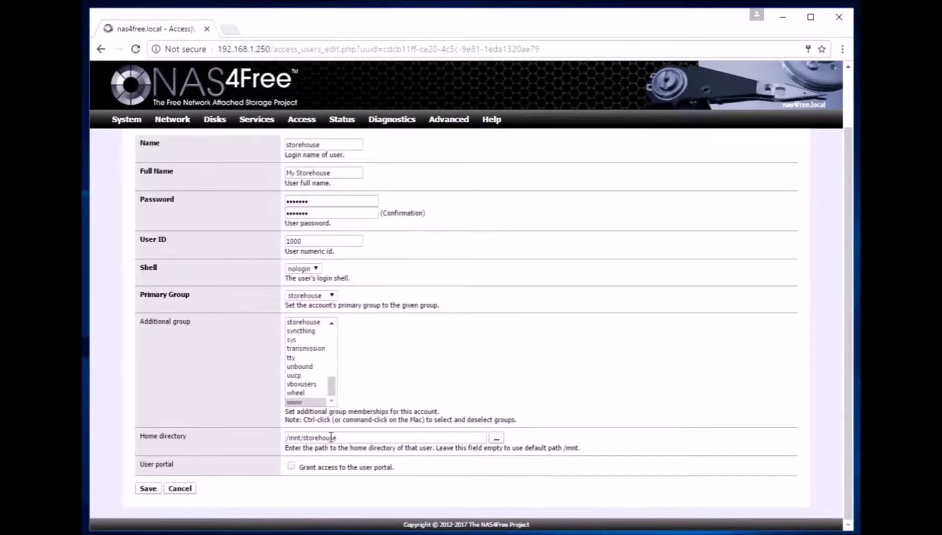
click(148, 489)
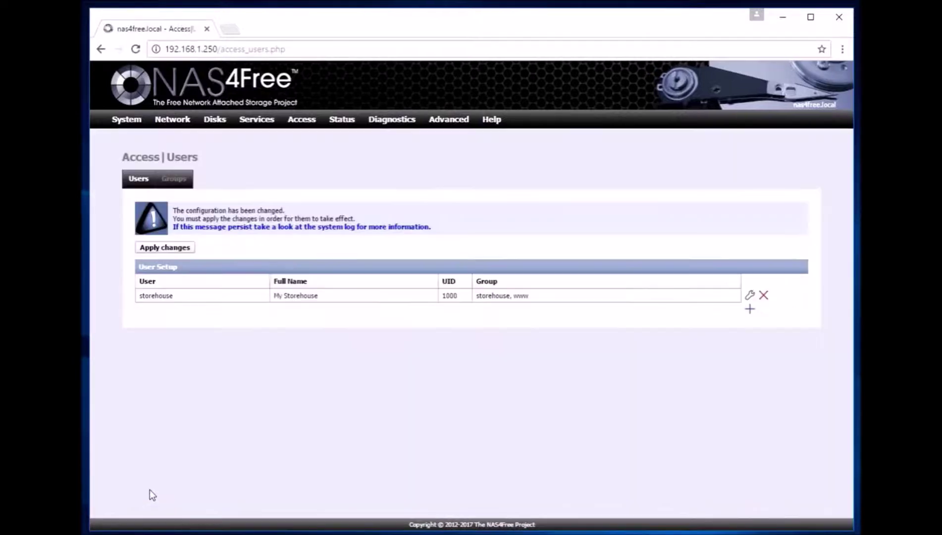
click(165, 247)
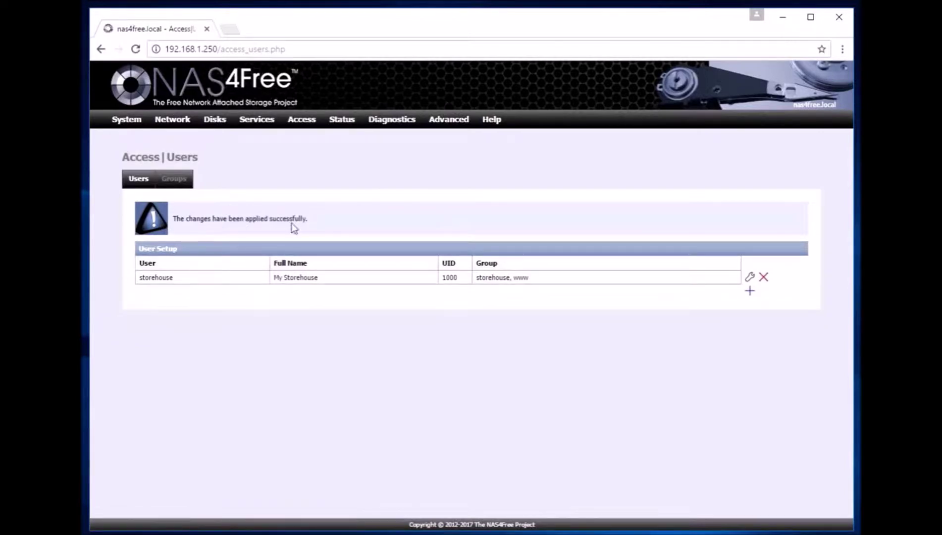
Go to Services > CIFS/SMB Shares and start adding a new share
mouse_move(266, 126)
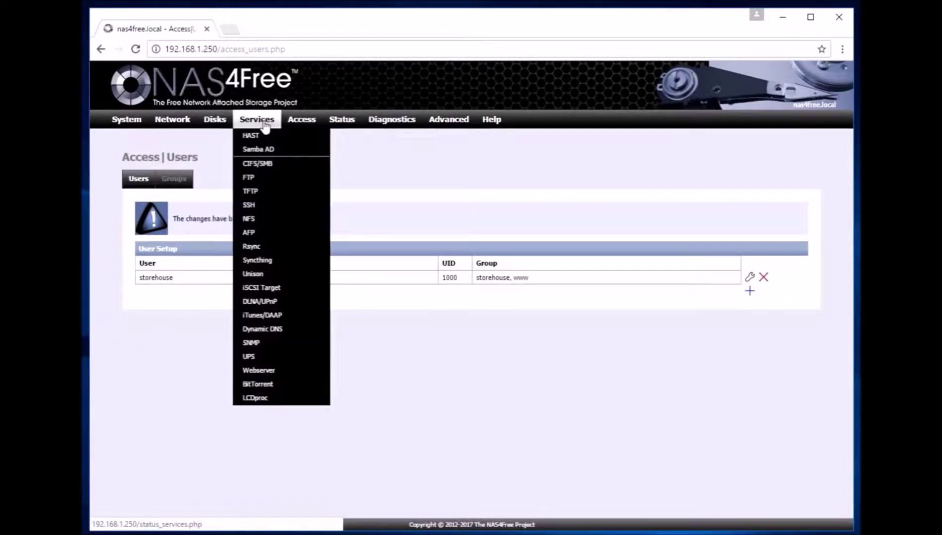
click(278, 165)
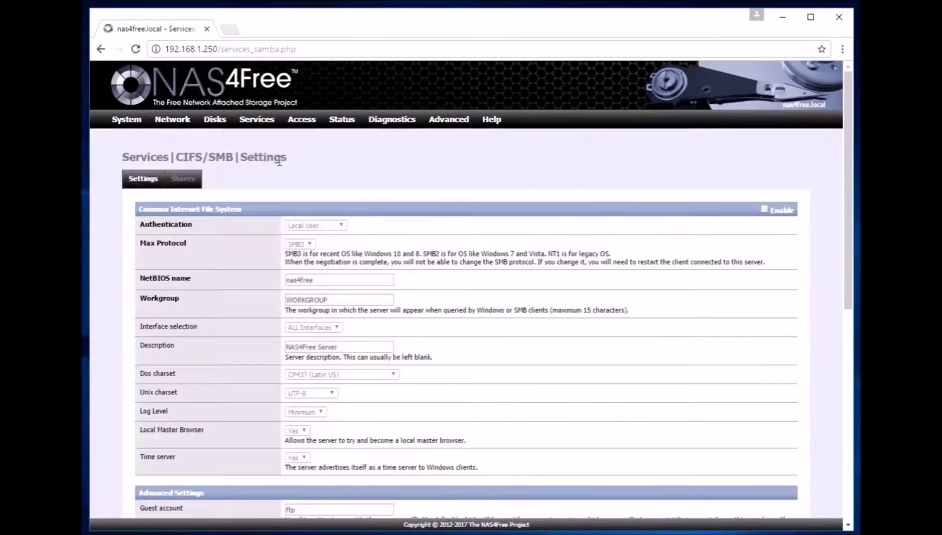
click(185, 183)
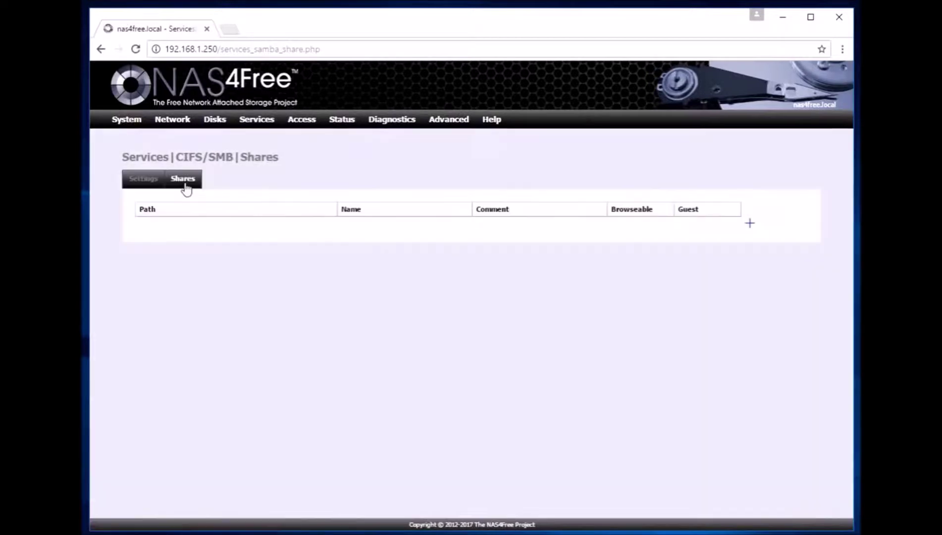
click(751, 225)
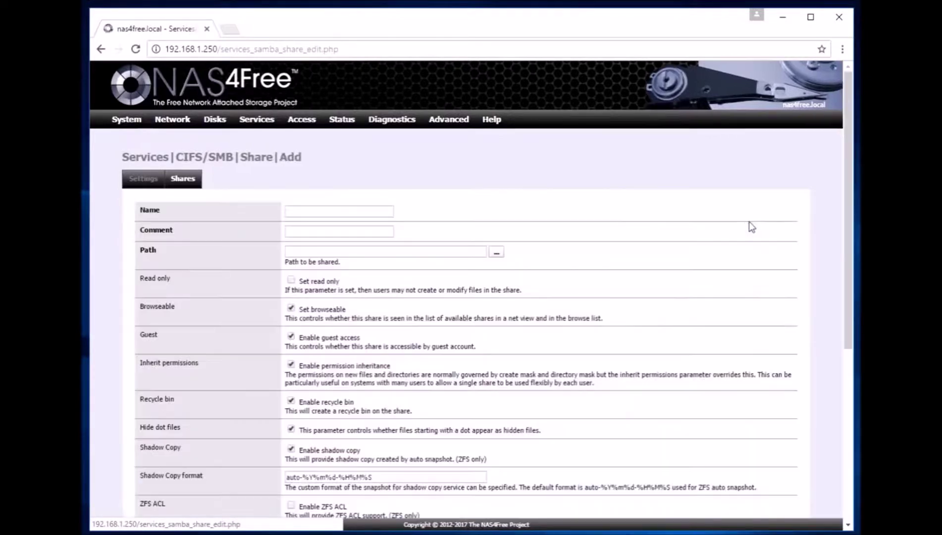
Name the share 'storehouse' with the comment 'Local Backup'
click(357, 209)
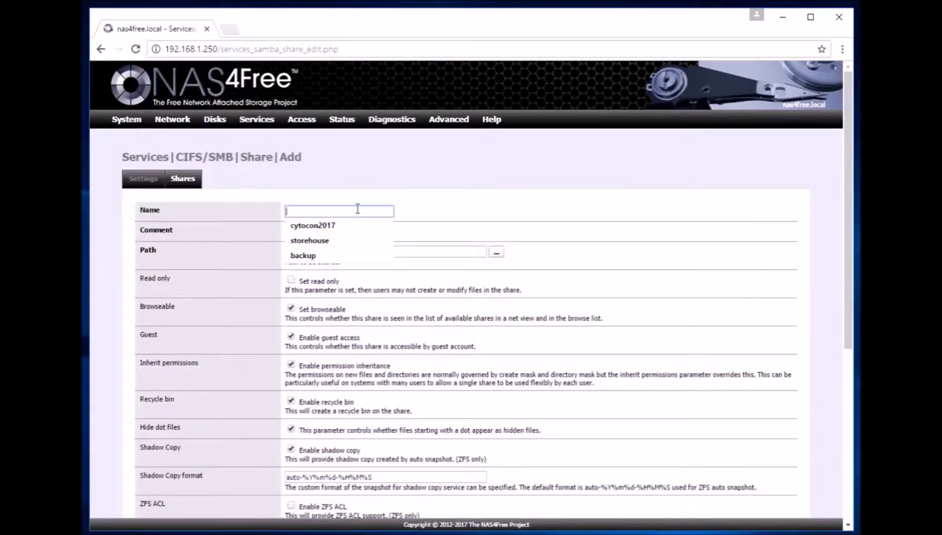
click(347, 243)
click(344, 231)
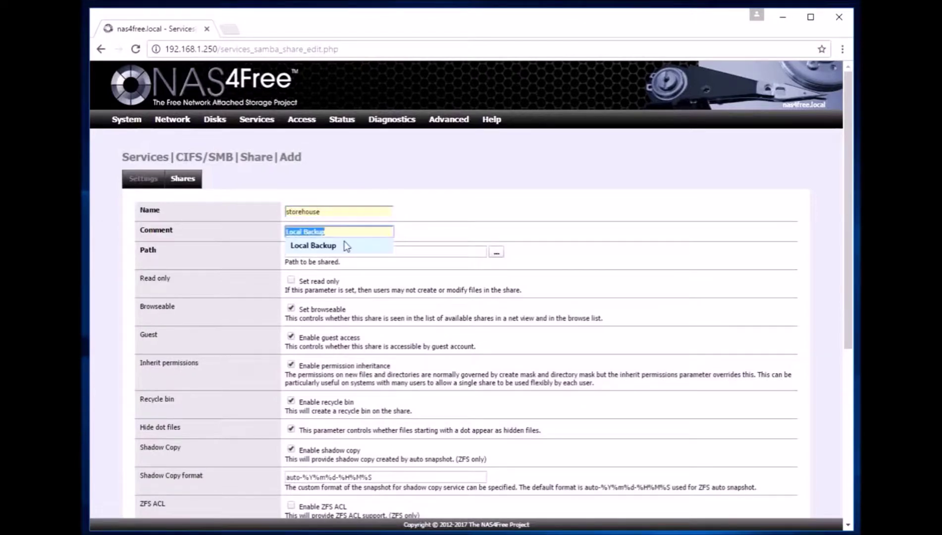
click(347, 246)
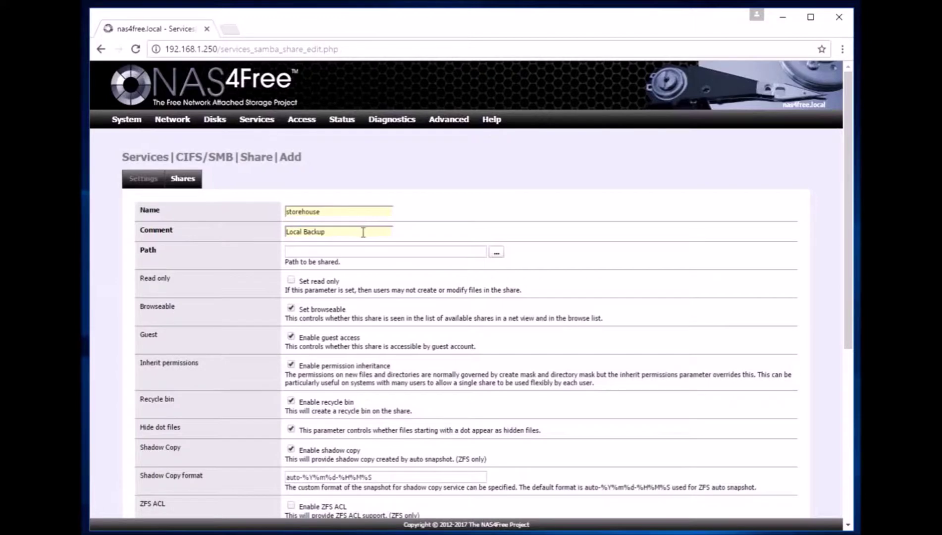
drag(363, 232, 232, 222)
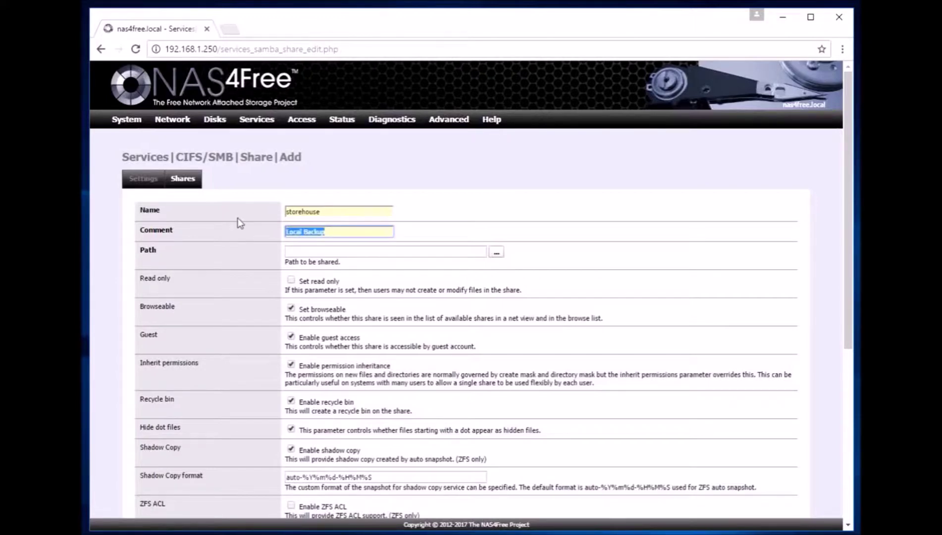
key(BackSpace)
click(302, 231)
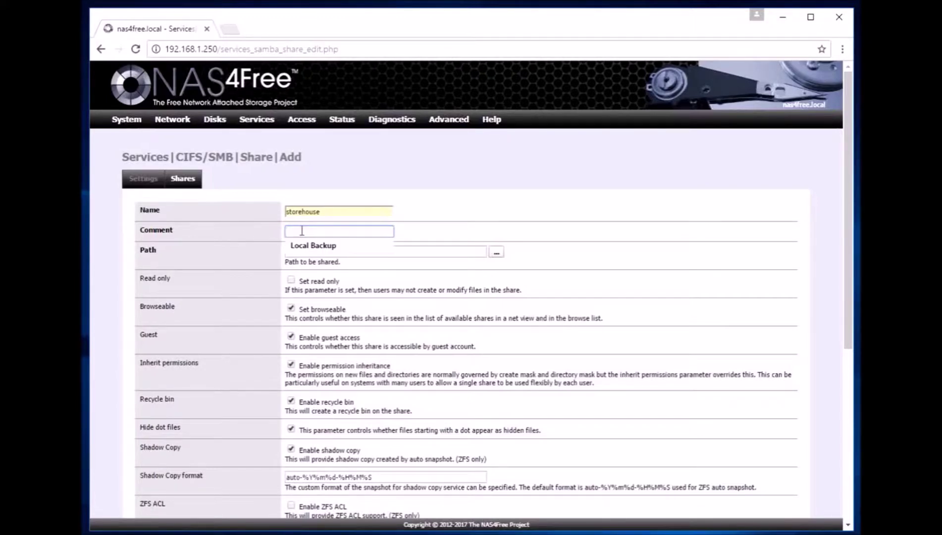
click(304, 245)
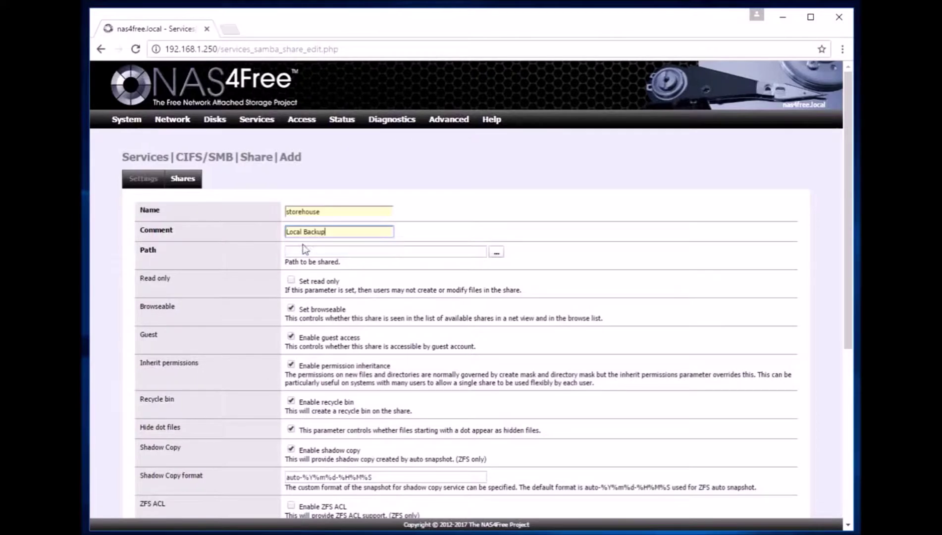
Set the share path to /mnt/storehouse and add the share
click(496, 253)
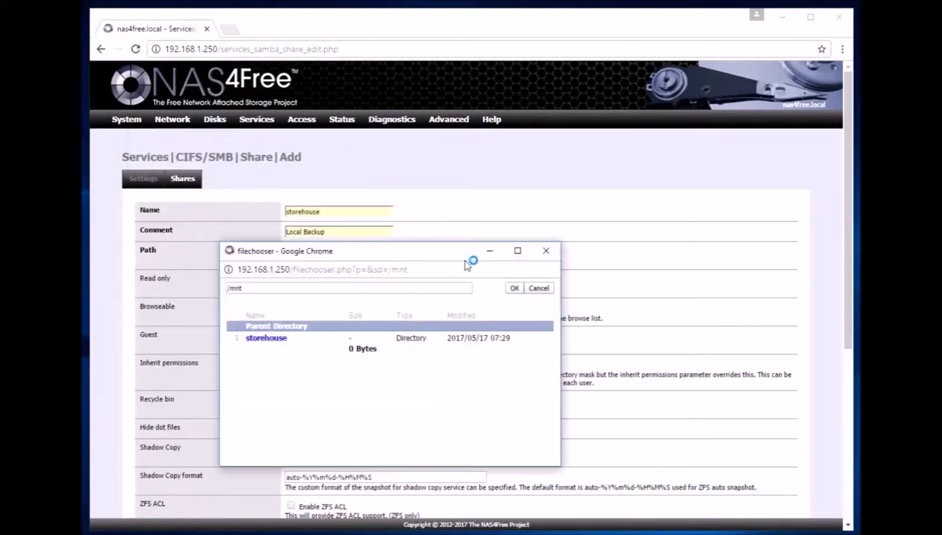
click(279, 334)
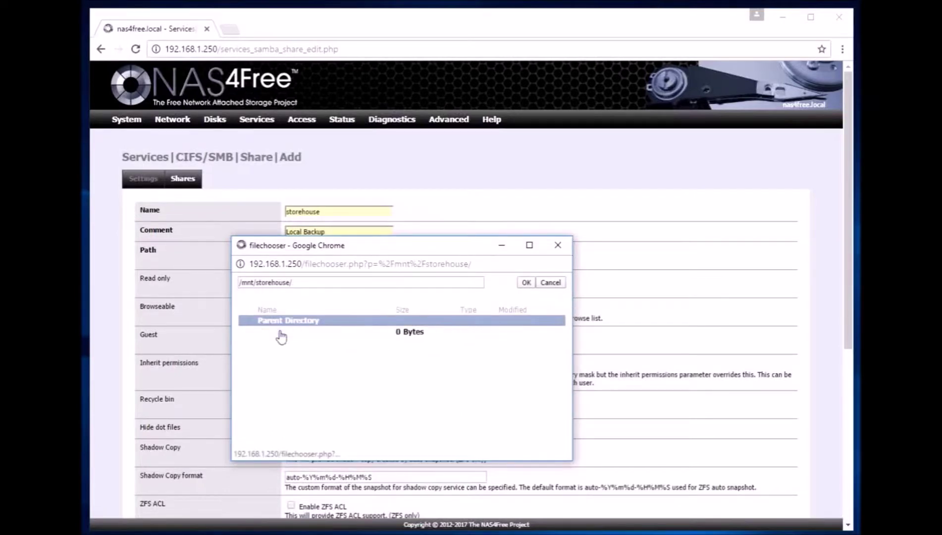
click(525, 283)
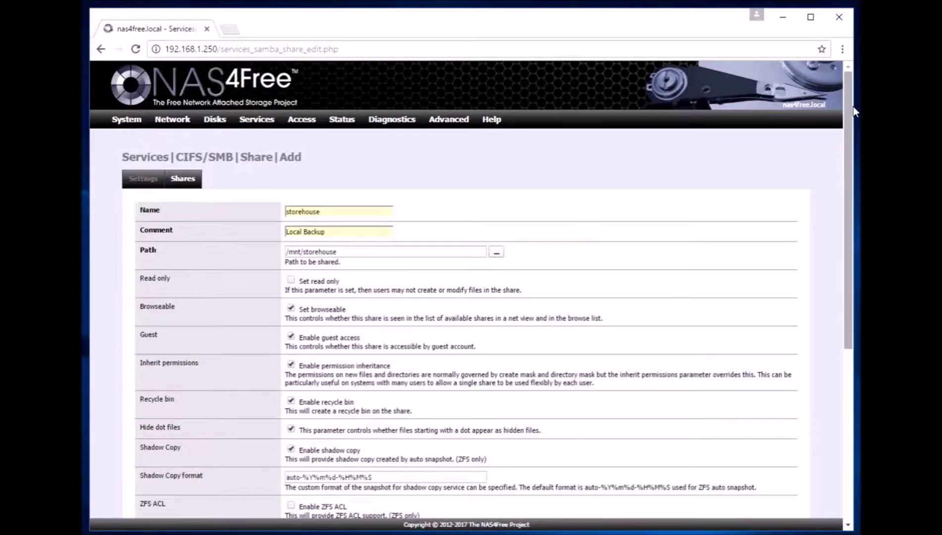
drag(851, 109, 857, 303)
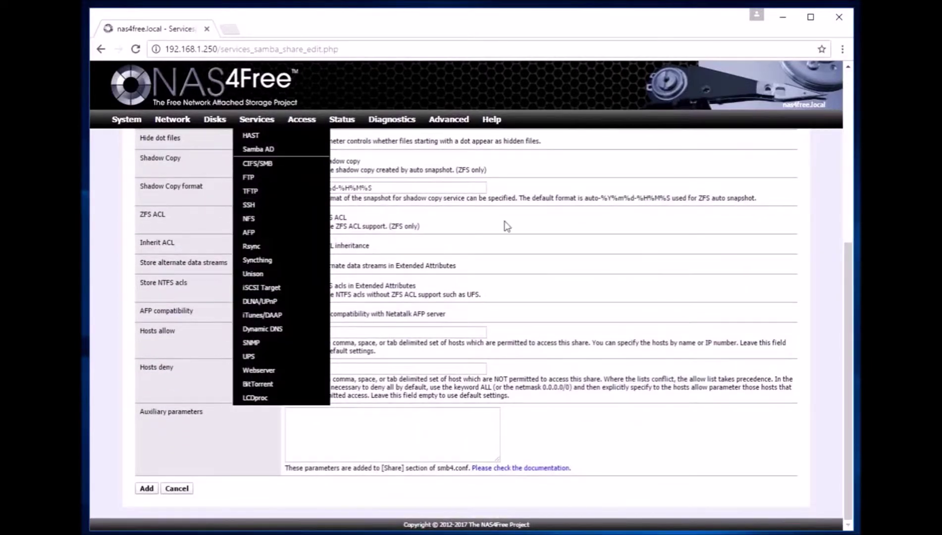
click(145, 490)
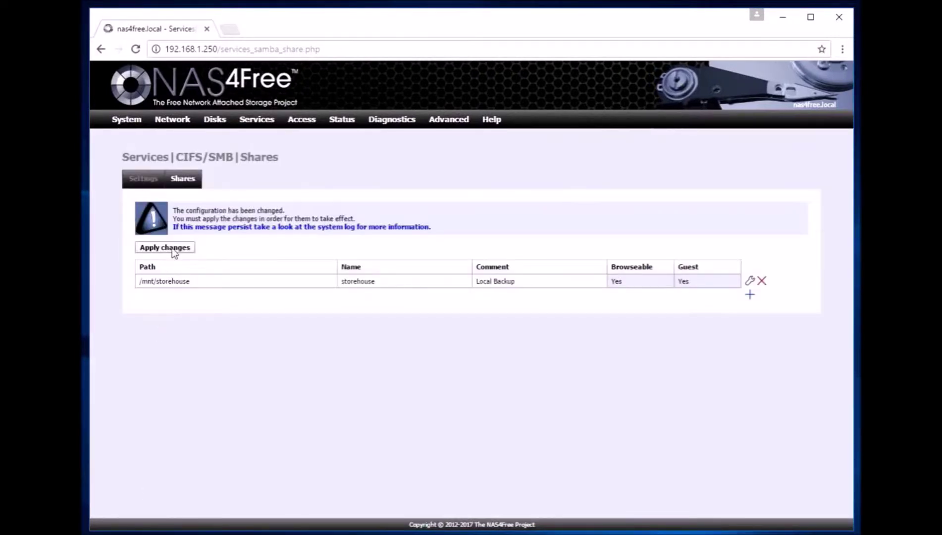
Apply the new share, then enable the CIFS/SMB service and Save & Restart it
click(173, 249)
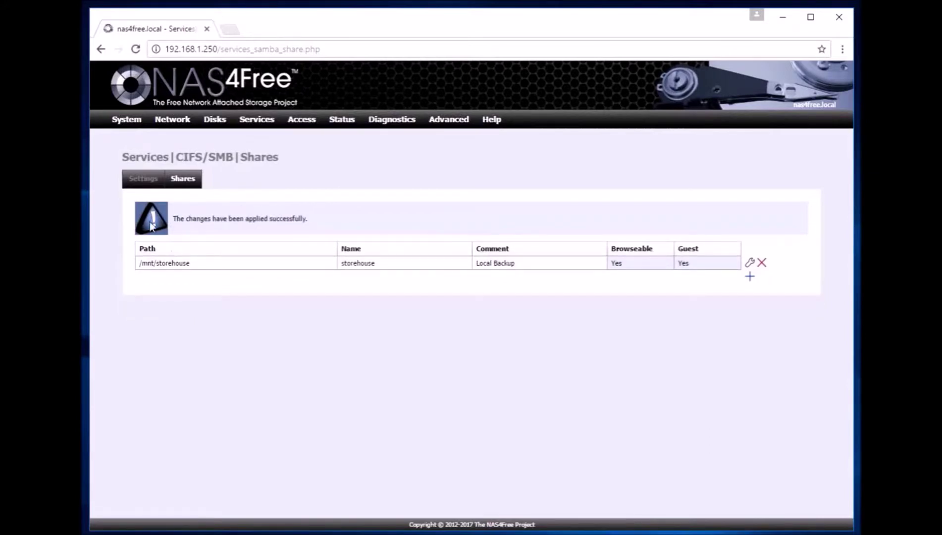
click(143, 178)
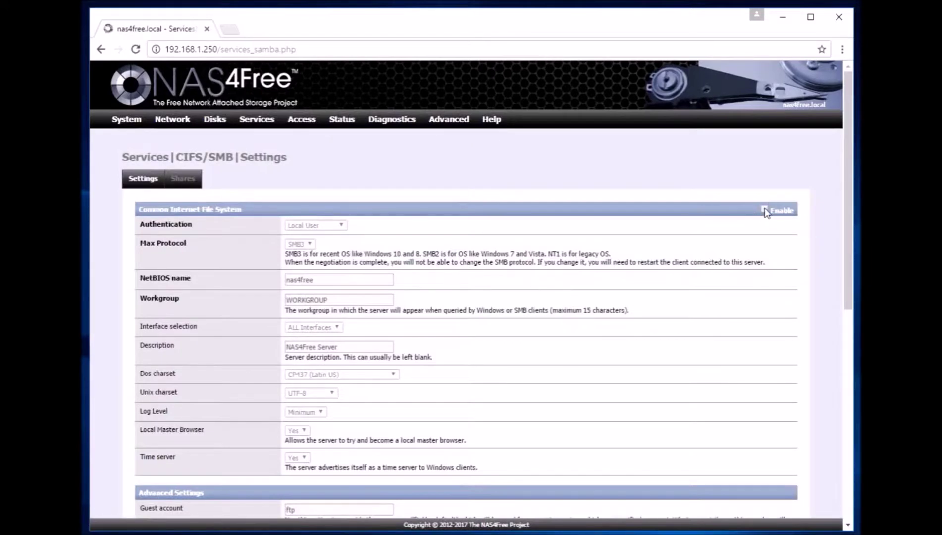
click(765, 210)
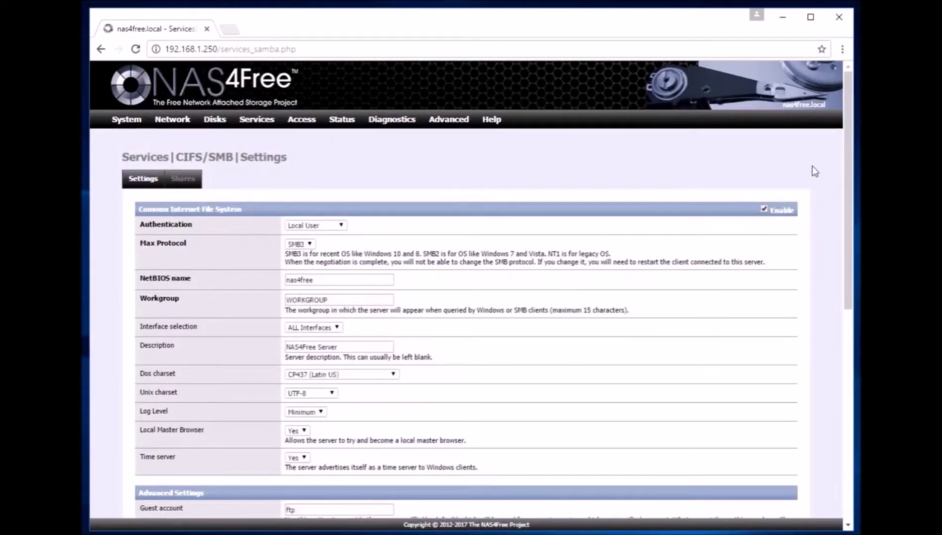
scroll(814, 168, down, 8)
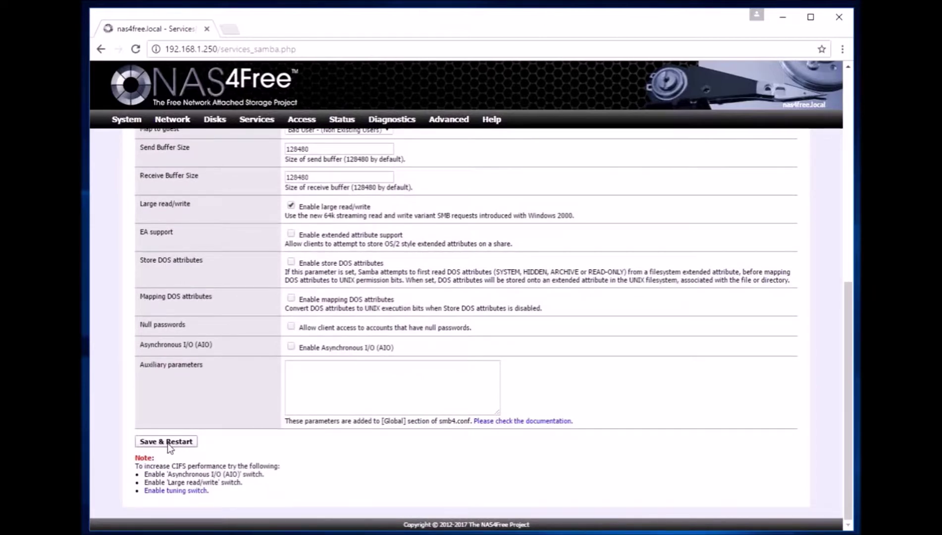
click(167, 442)
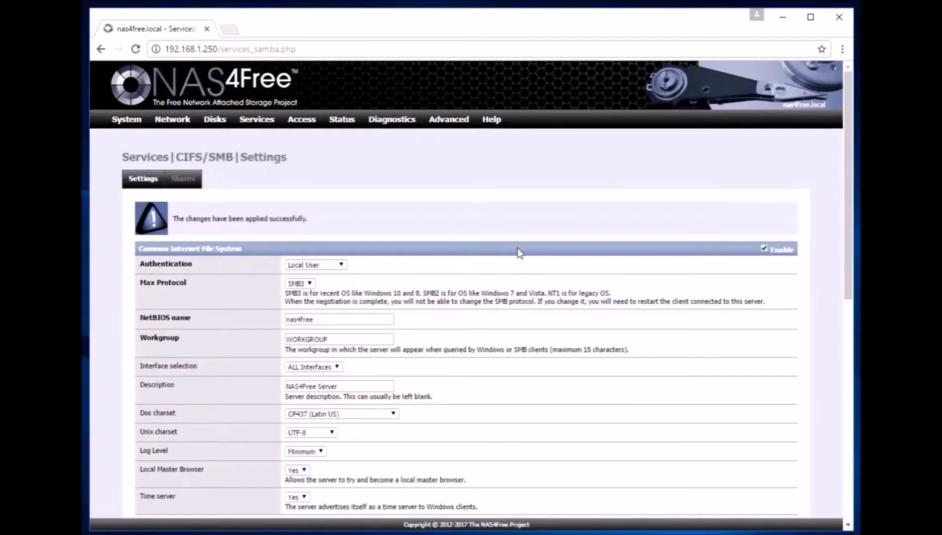
Go to the System Information page
scroll(518, 252, down, 8)
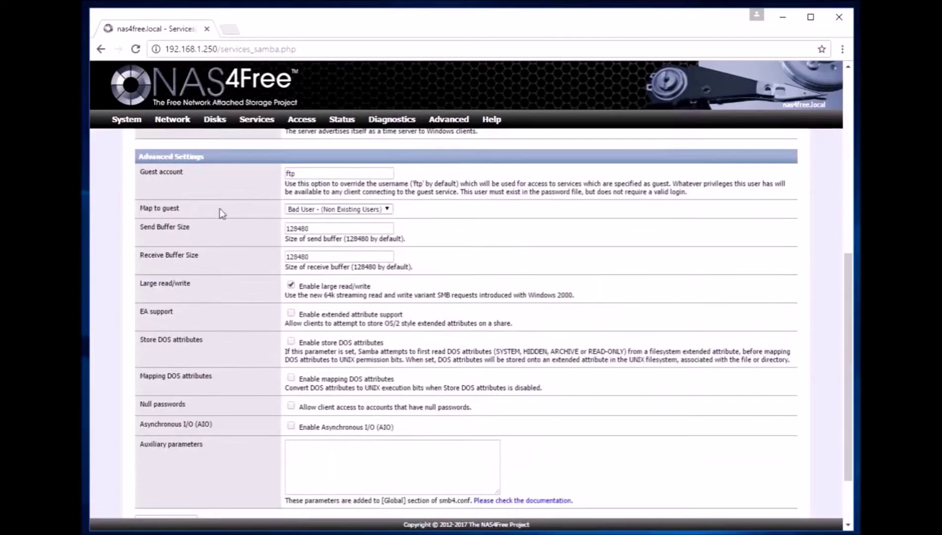
mouse_move(128, 122)
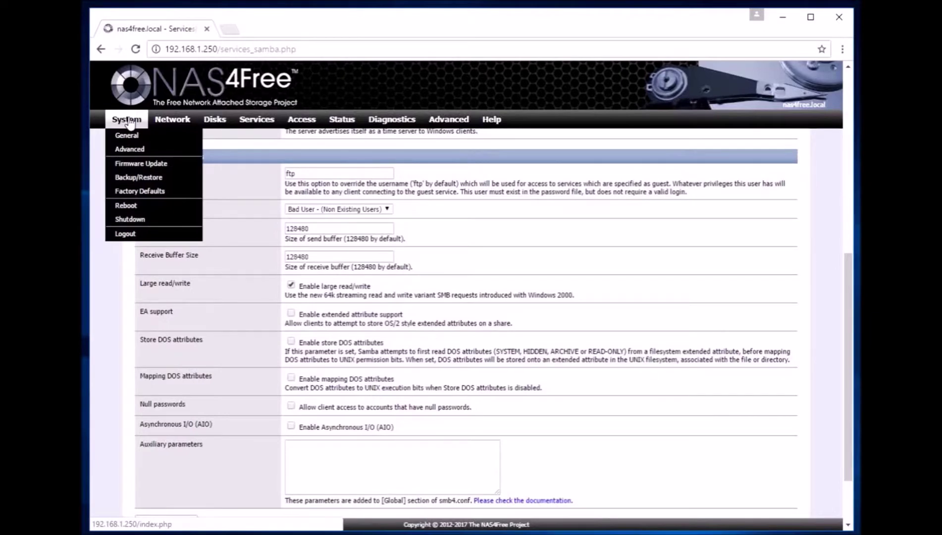
click(127, 121)
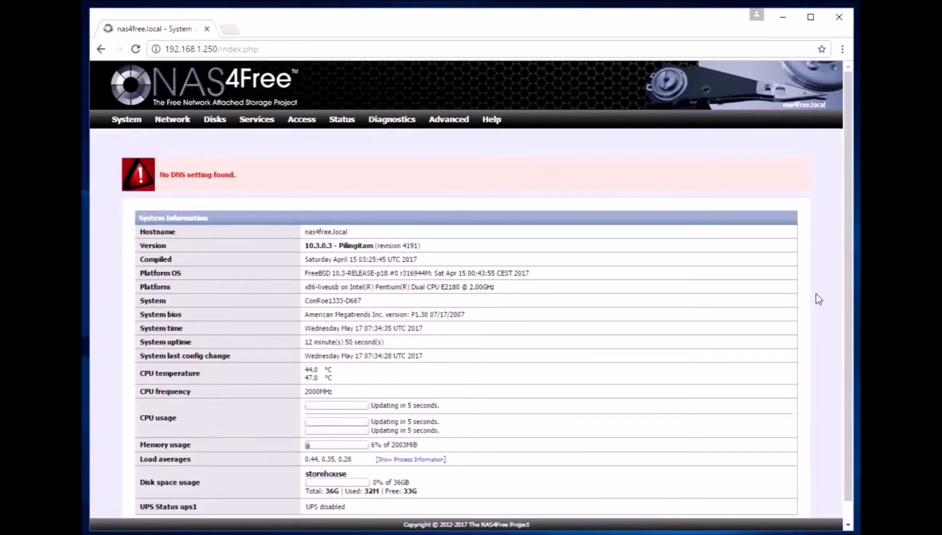
Check storehouse disk usage on System Information, then switch to File Explorer's Network view
scroll(818, 296, down, 1)
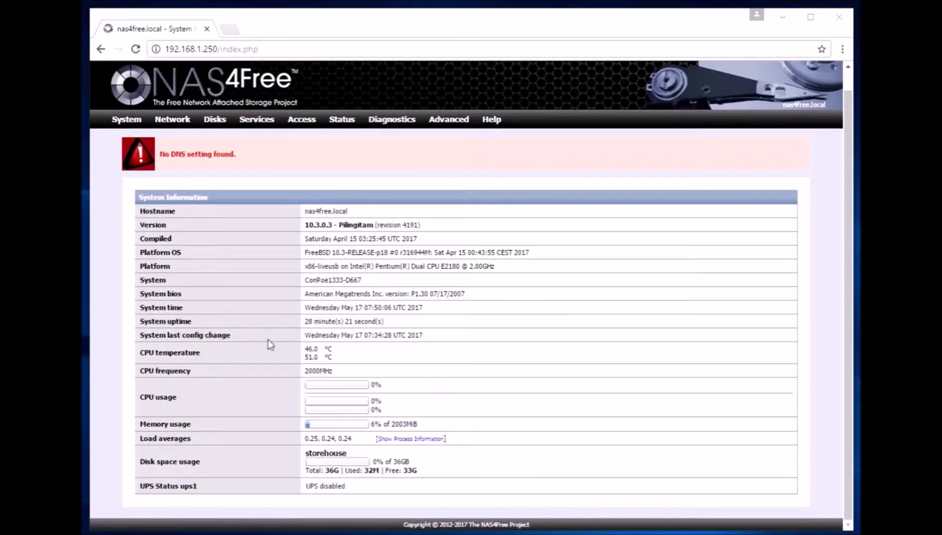
key(alt+Tab)
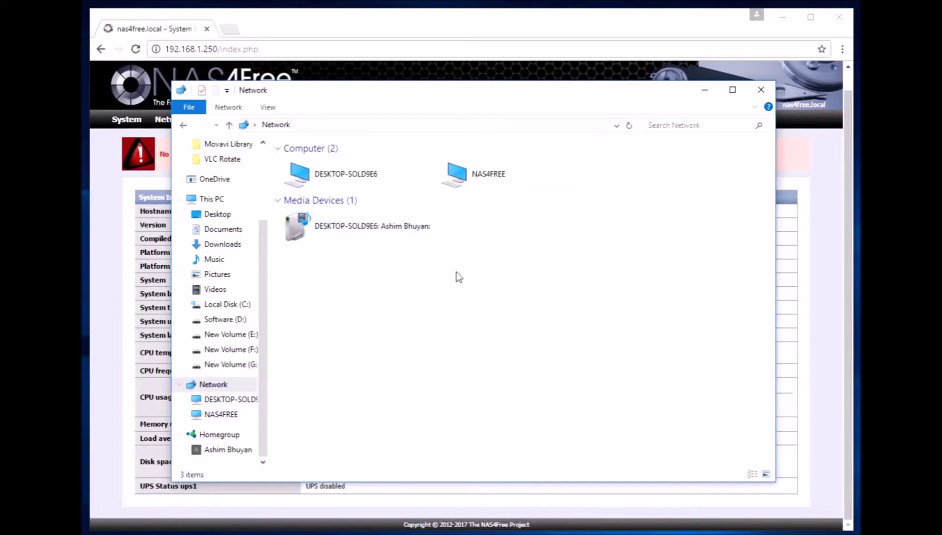
Open the storehouse share on NAS4FREE and create a 'New folder' inside it
double_click(499, 182)
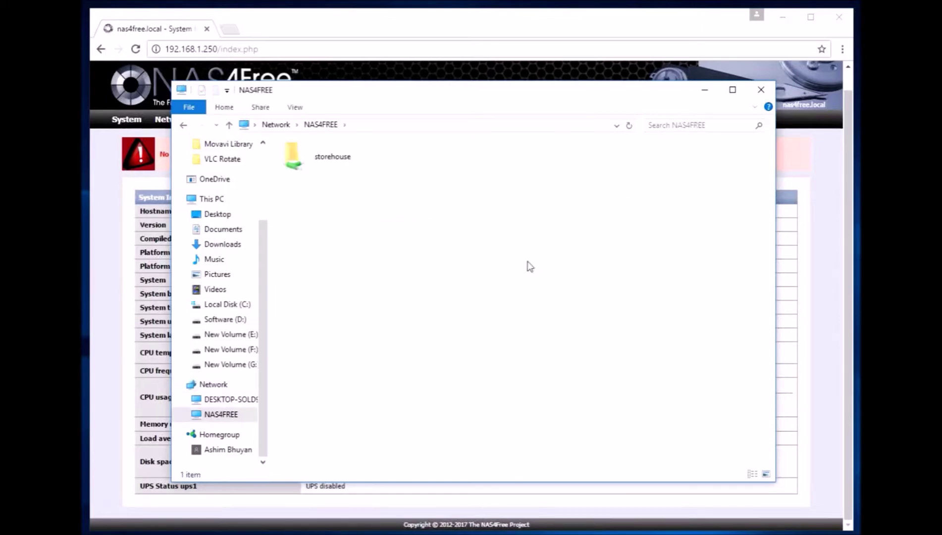
double_click(355, 161)
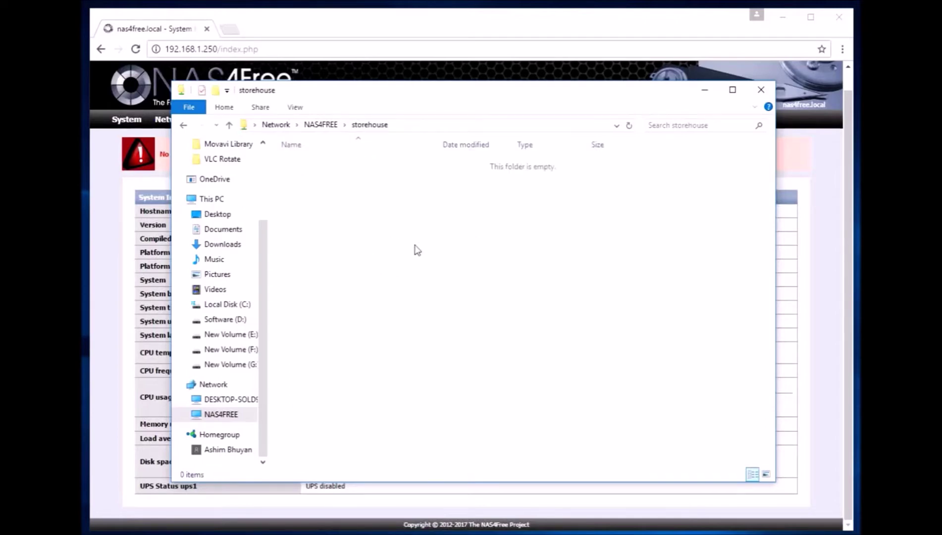
right_click(358, 224)
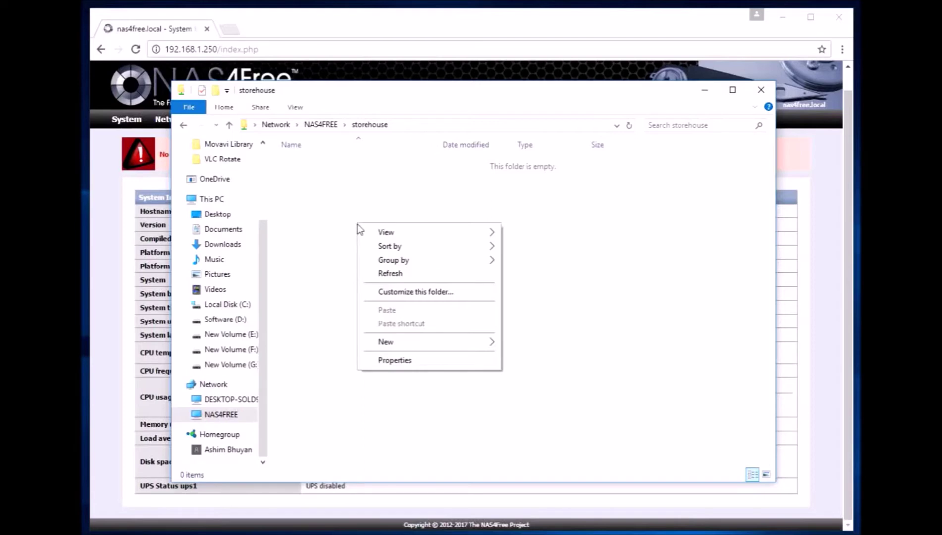
mouse_move(418, 339)
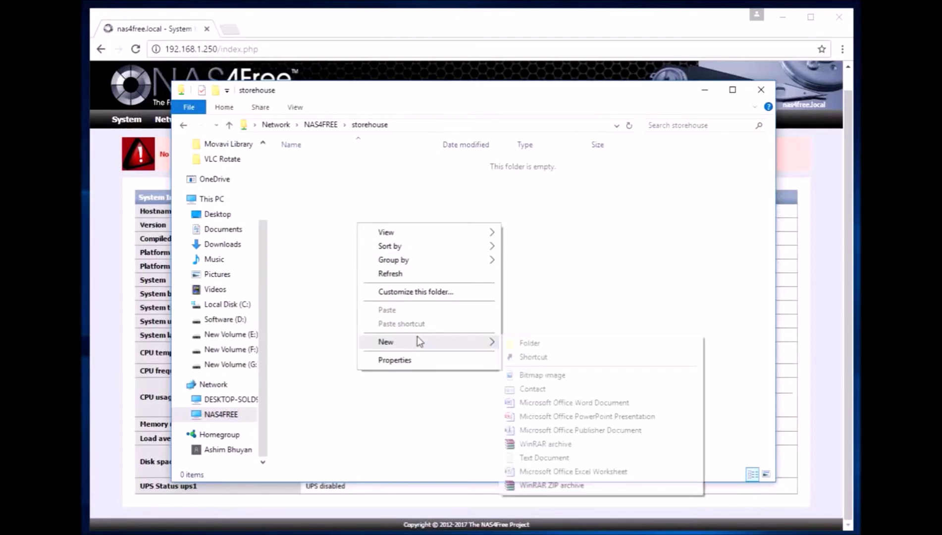
click(527, 342)
key(Return)
click(475, 316)
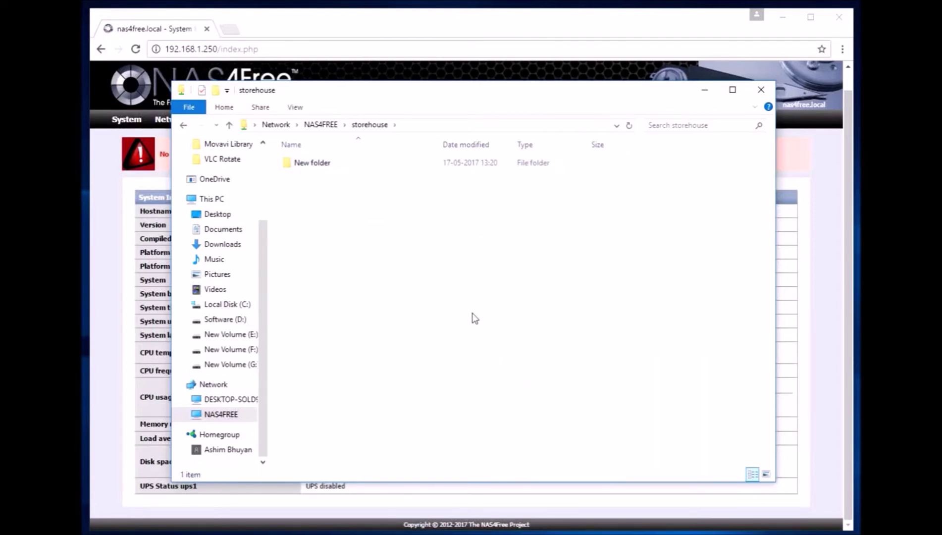